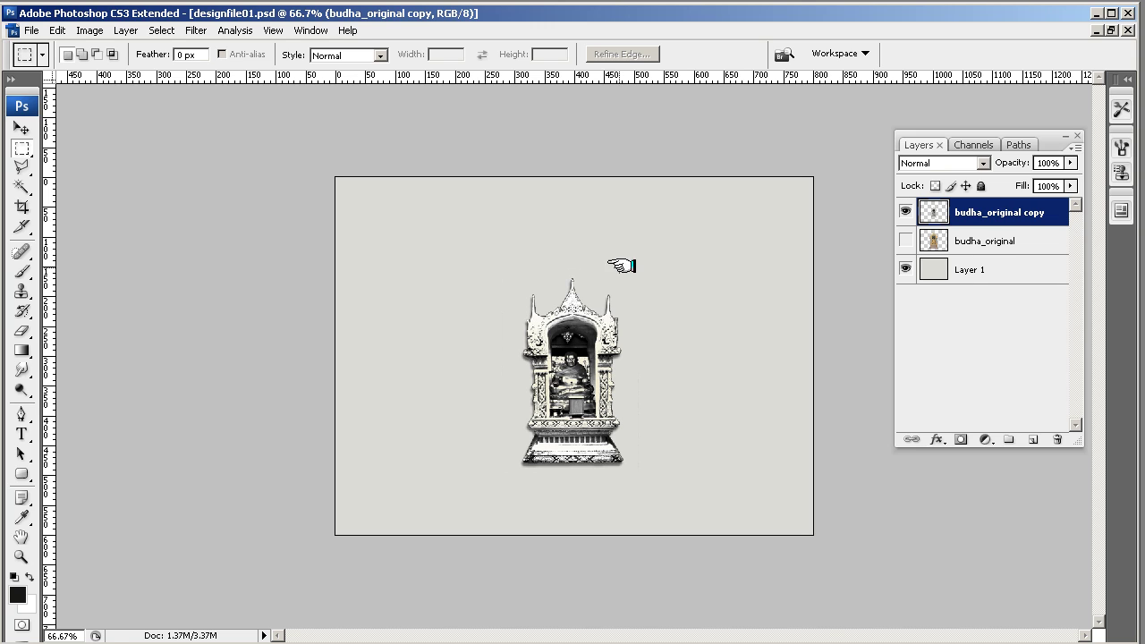
Type 'Thailand' above the shrine and set the text to 36 pt
click(16, 414)
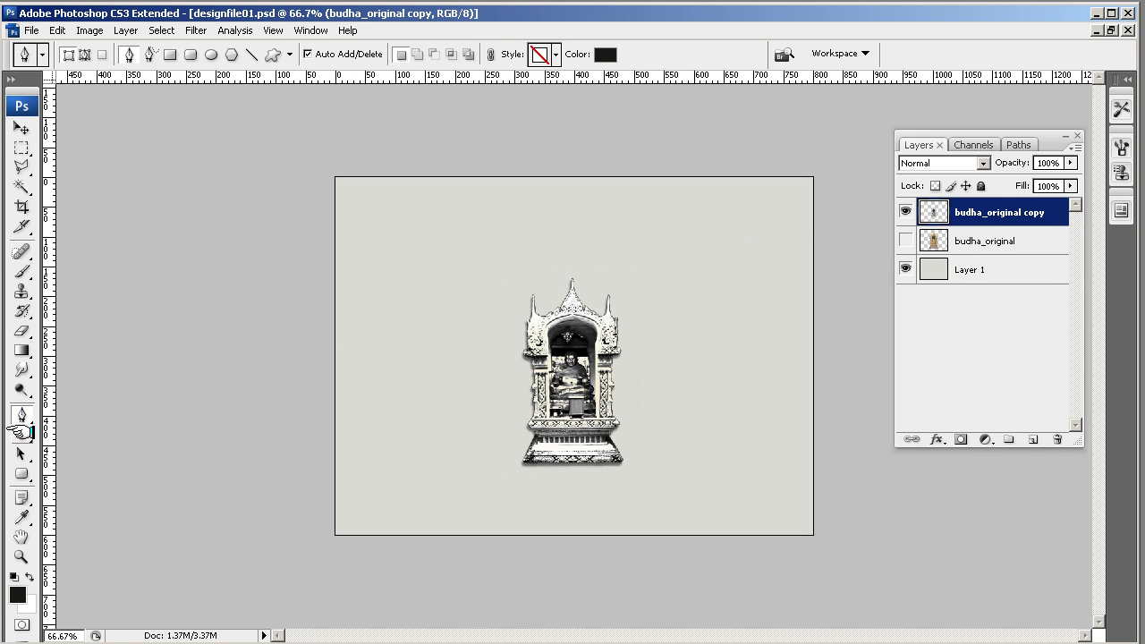
click(22, 435)
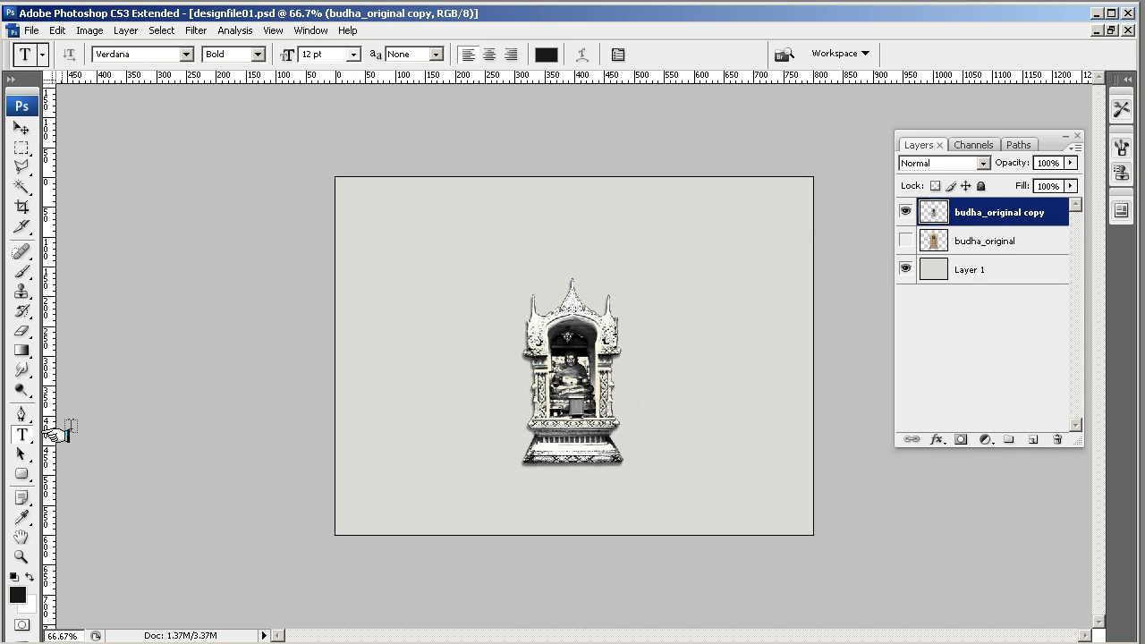
click(496, 240)
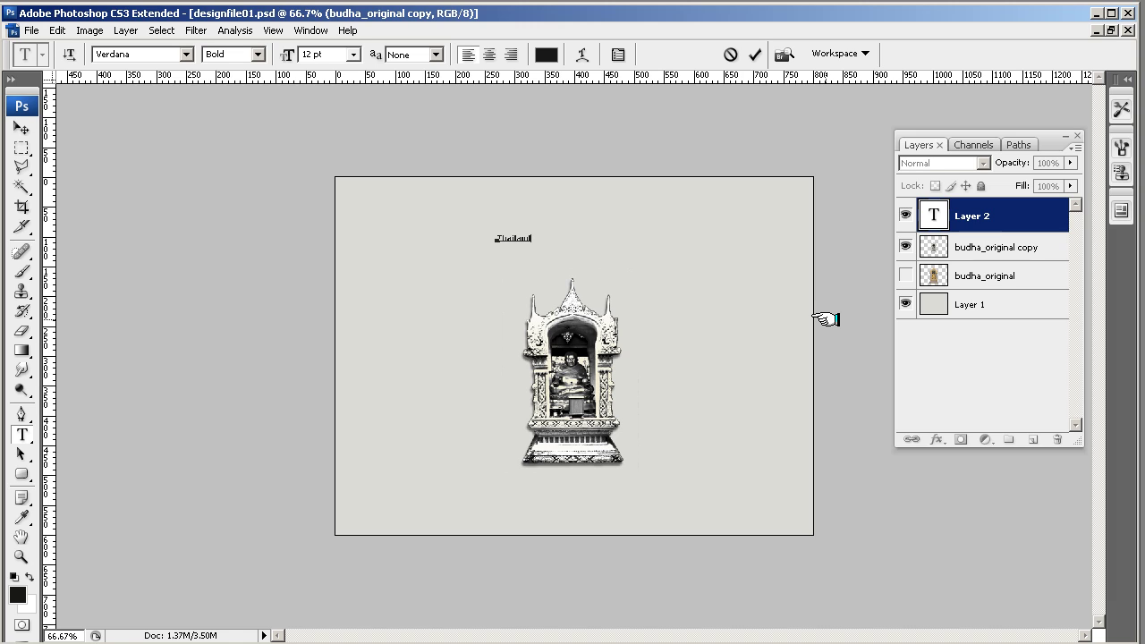
drag(547, 237, 455, 238)
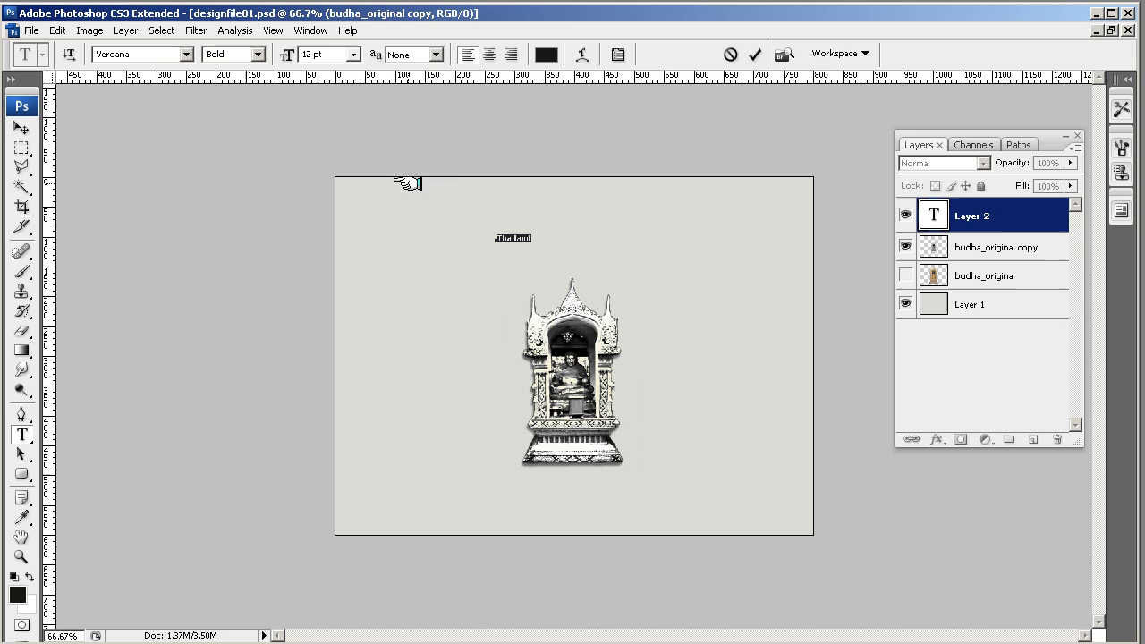
click(353, 54)
click(349, 248)
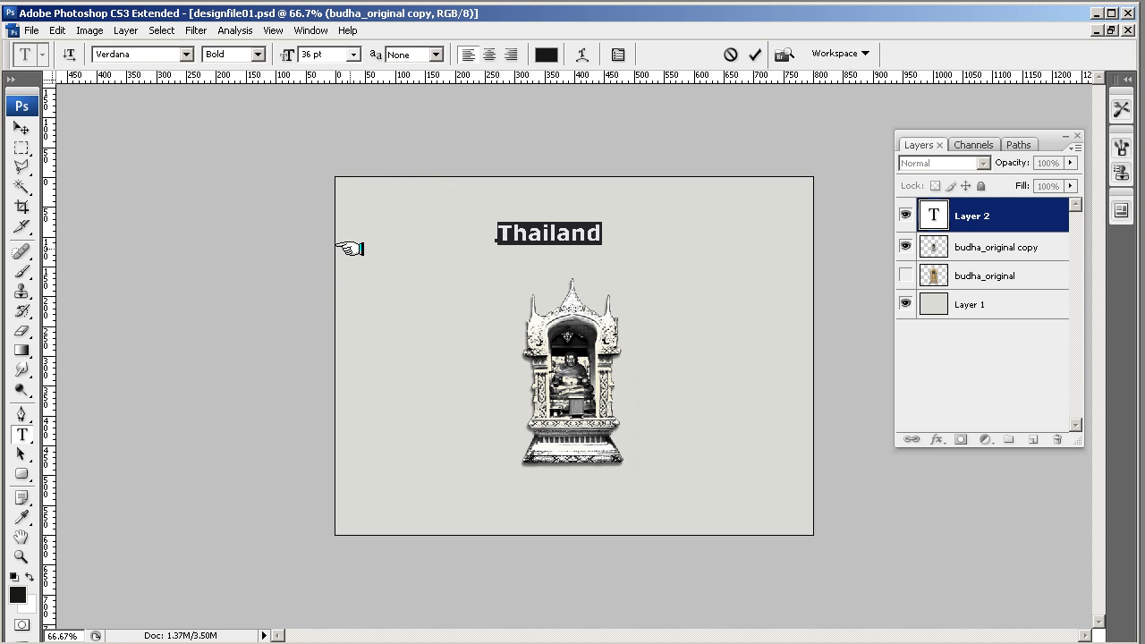
click(186, 55)
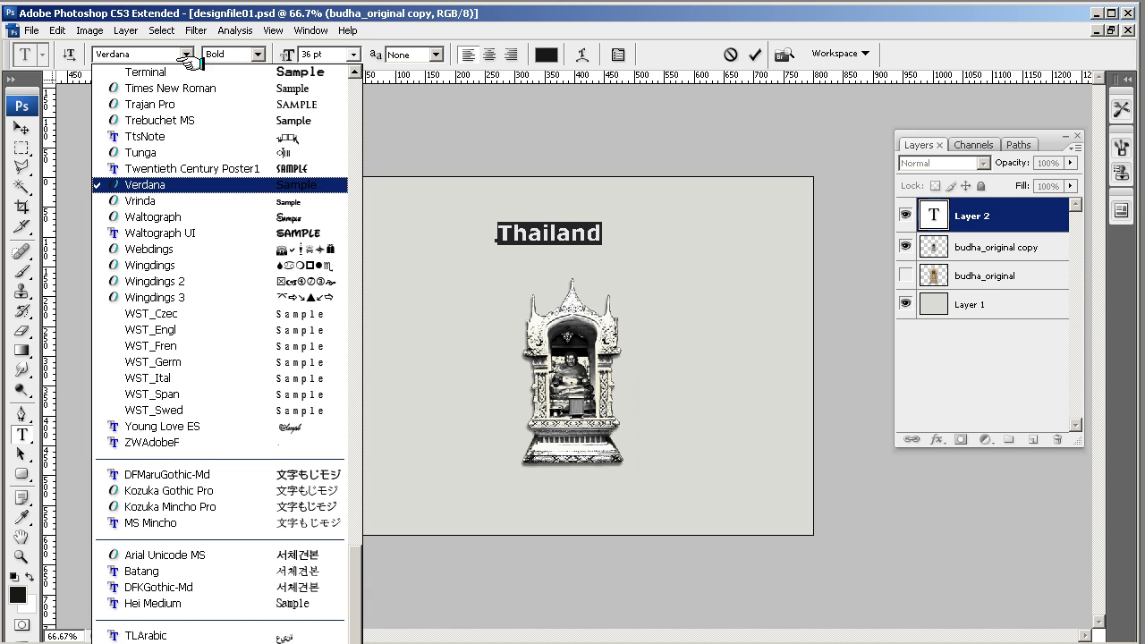
Set the title in Waltograph UI with Smooth anti-aliasing
click(193, 230)
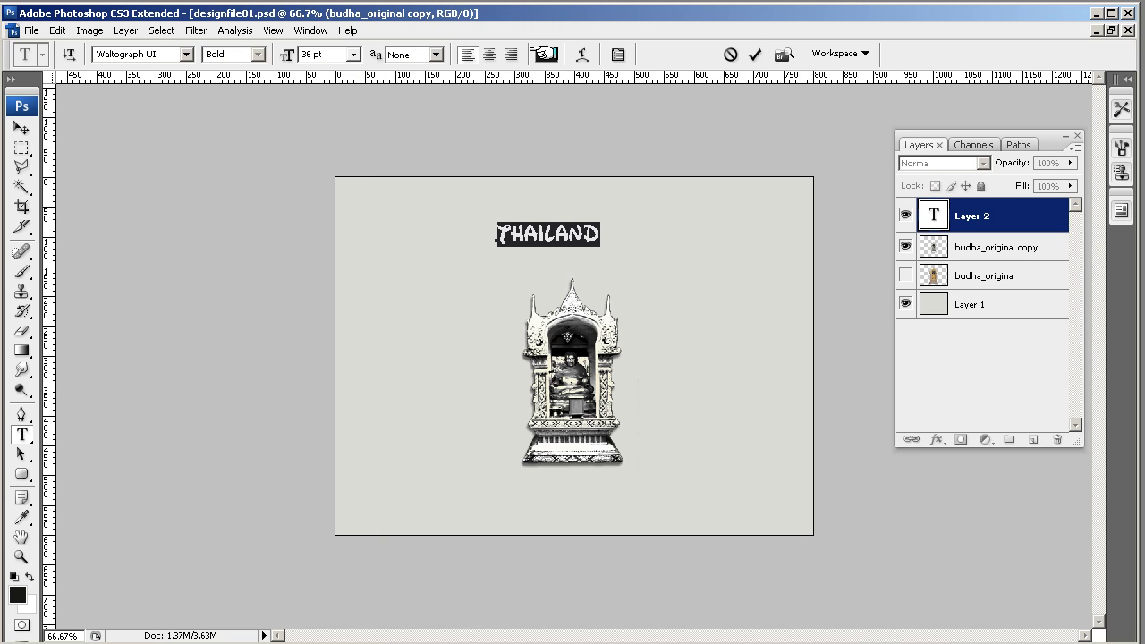
click(436, 55)
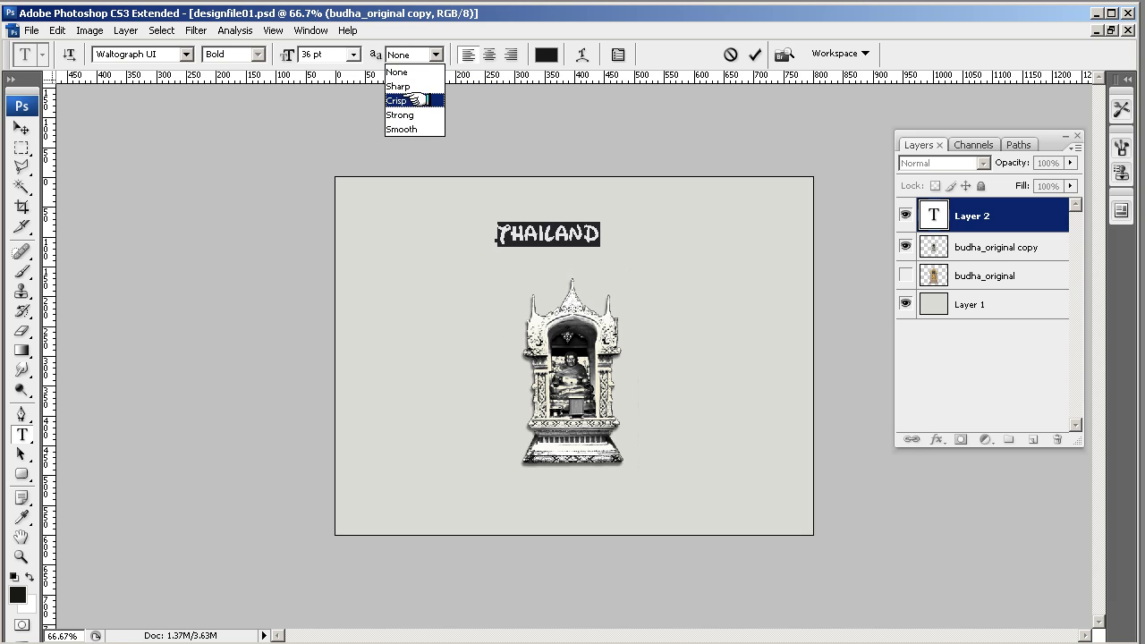
click(417, 128)
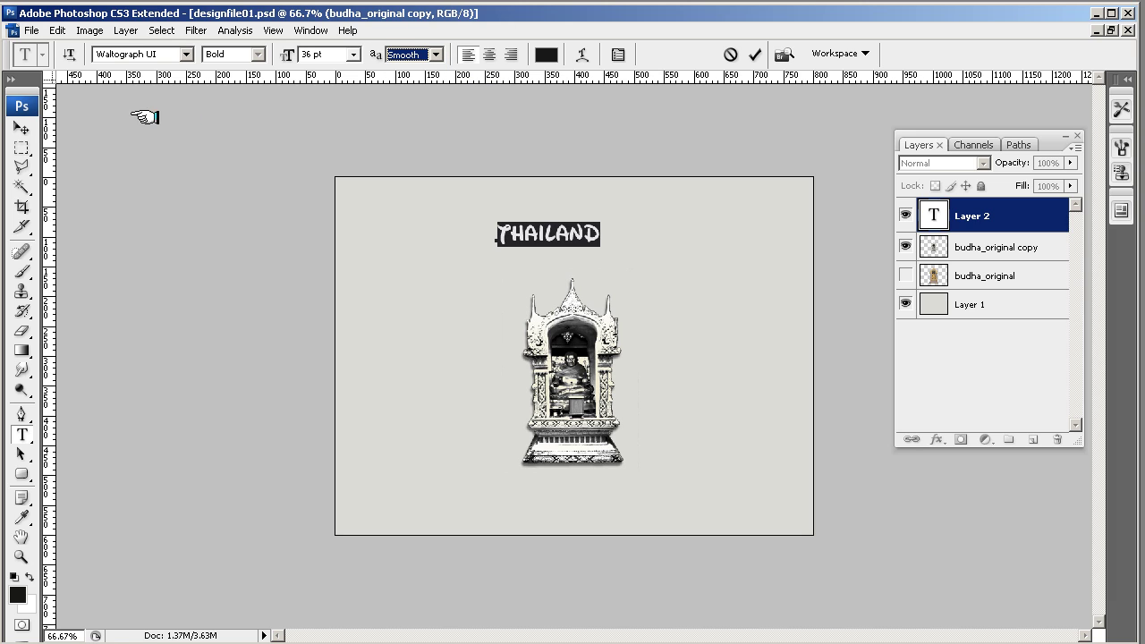
Colour the title text orange-gold
click(544, 54)
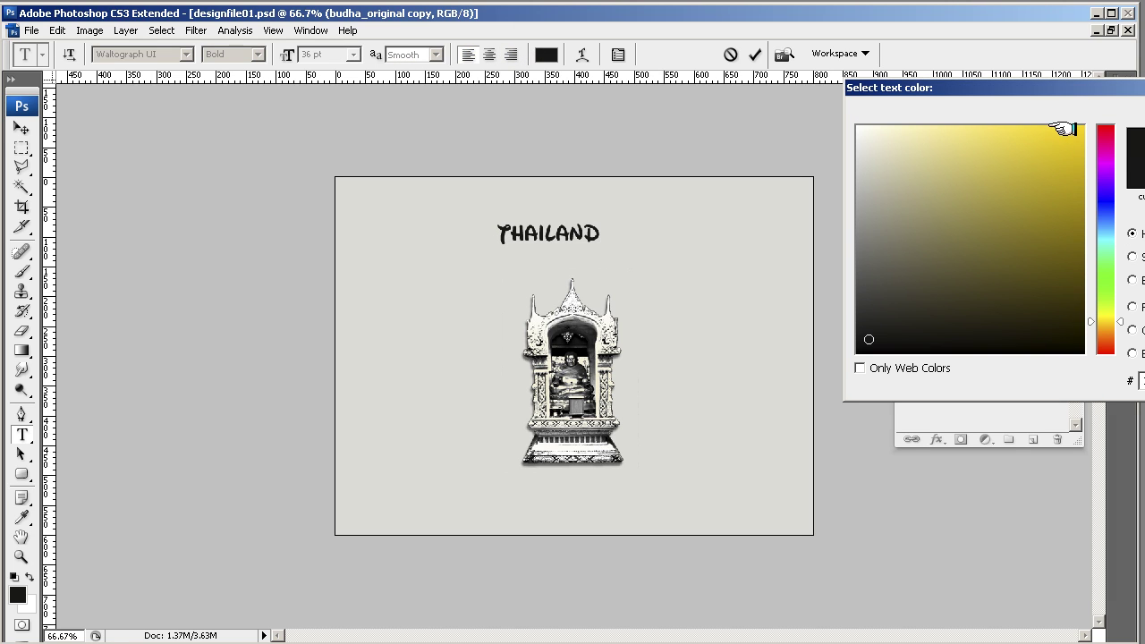
click(1074, 135)
click(1106, 330)
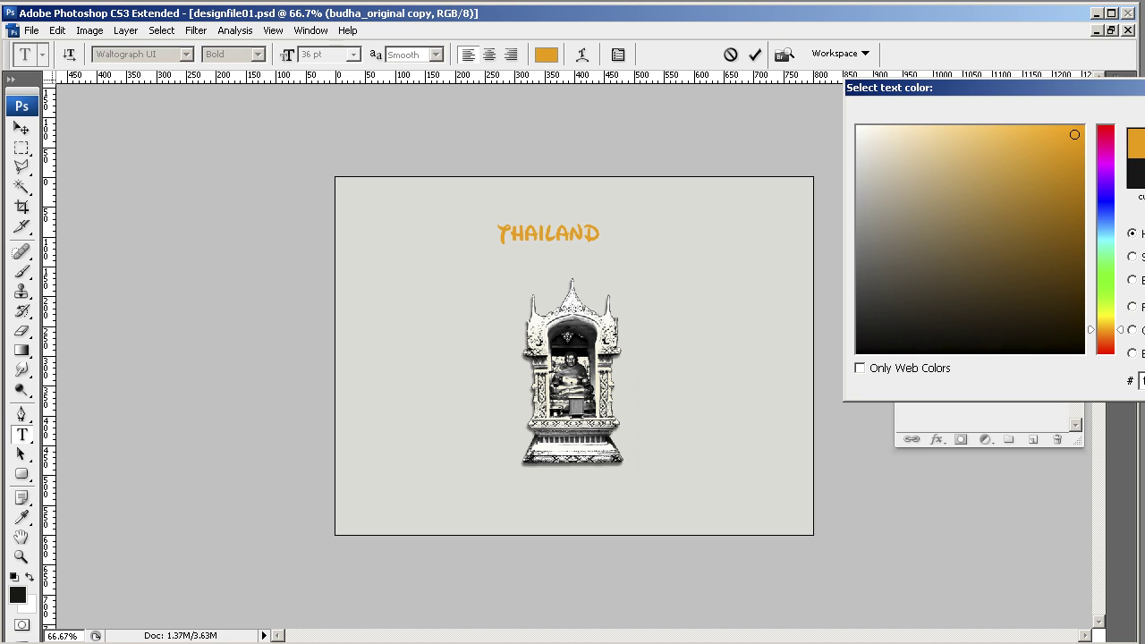
key(Return)
Move the title nearer the shrine, centre-align the THAILAND and GALLERY lines, and position them over the shrine
click(22, 128)
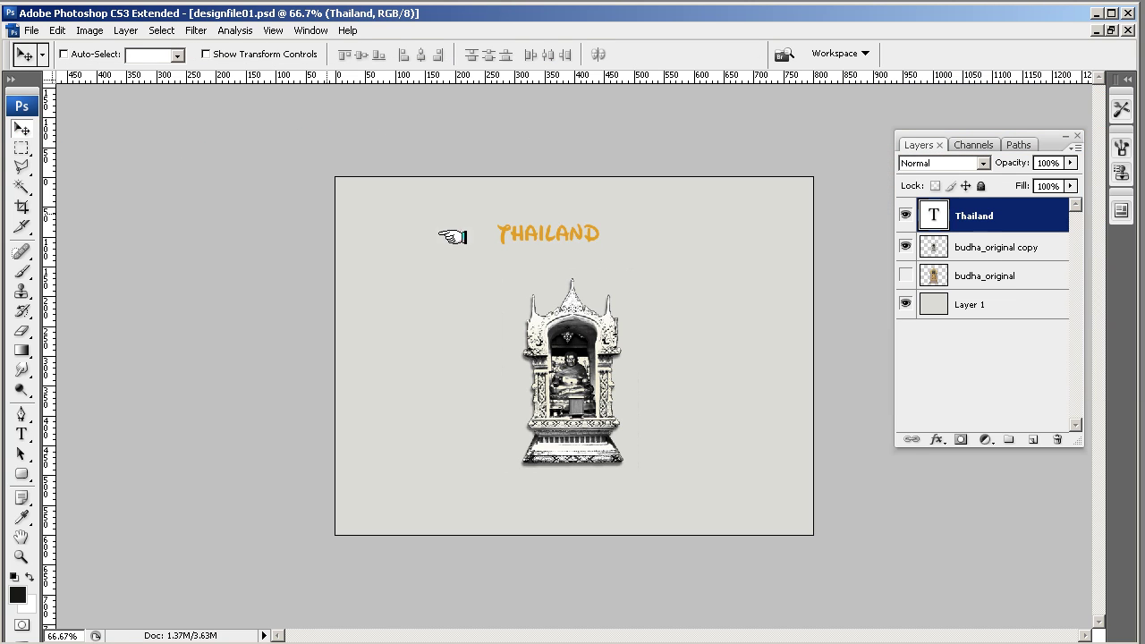
drag(566, 230, 589, 255)
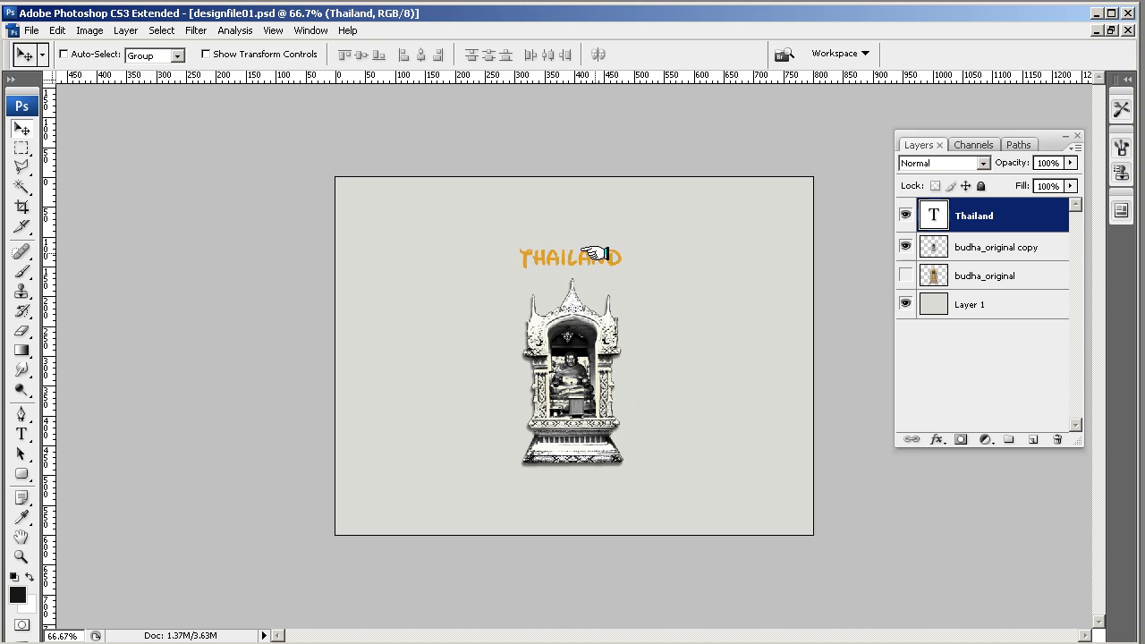
click(21, 433)
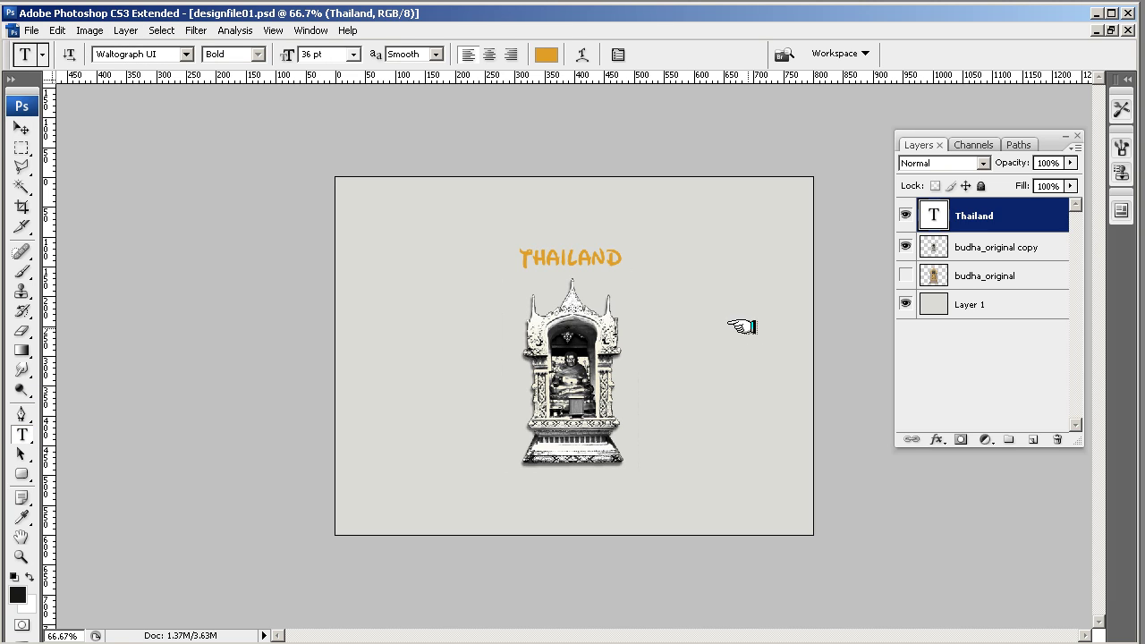
click(608, 258)
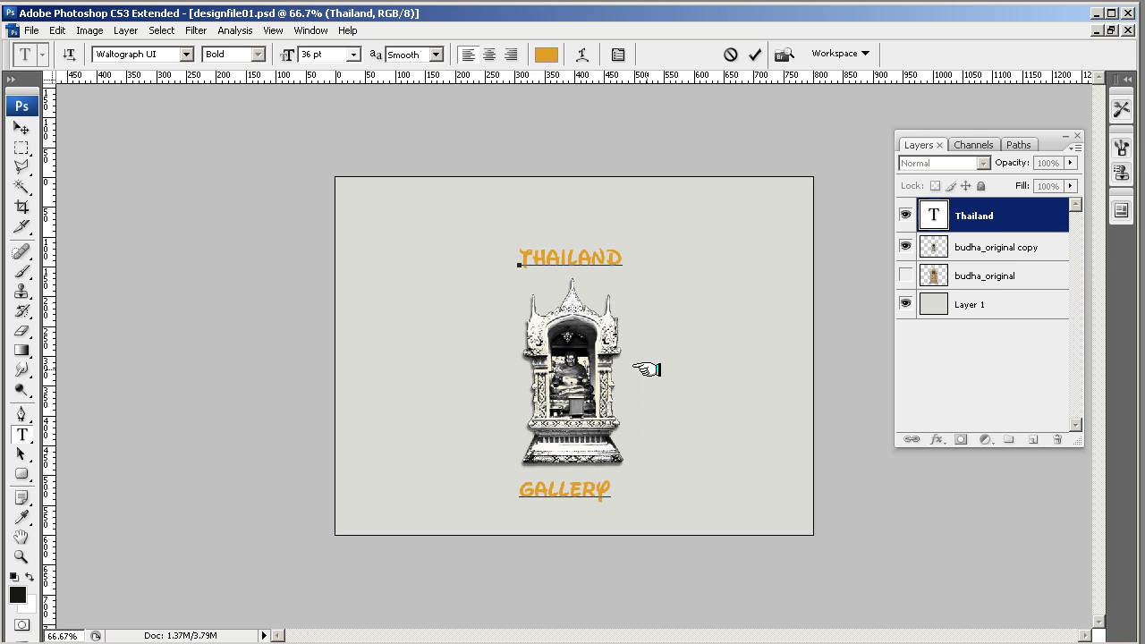
click(490, 54)
drag(586, 489, 440, 230)
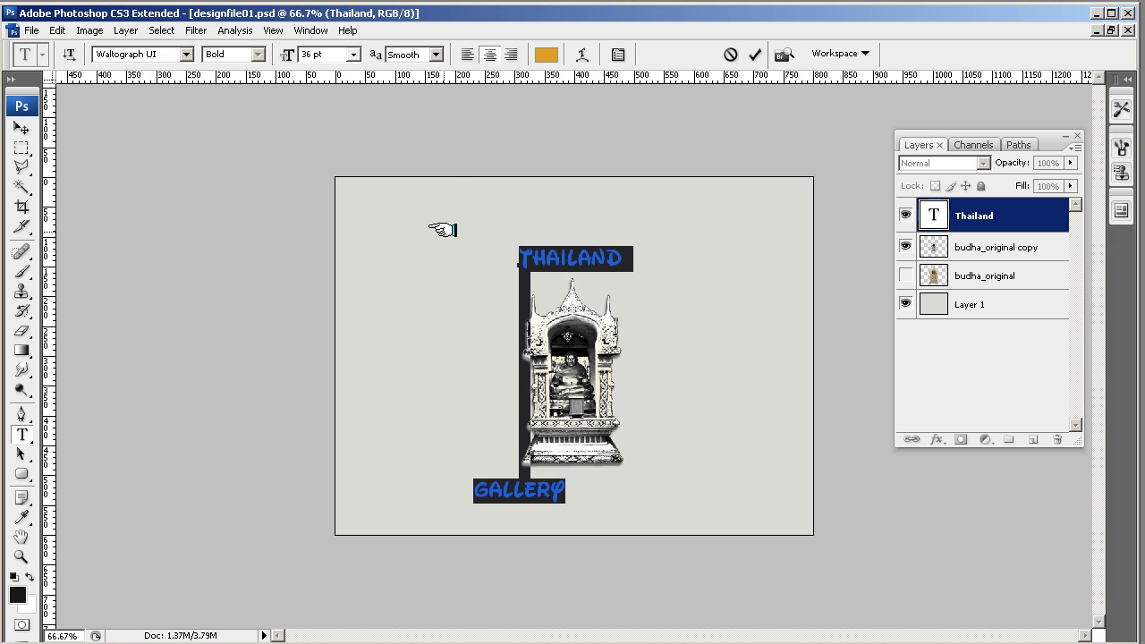
click(489, 55)
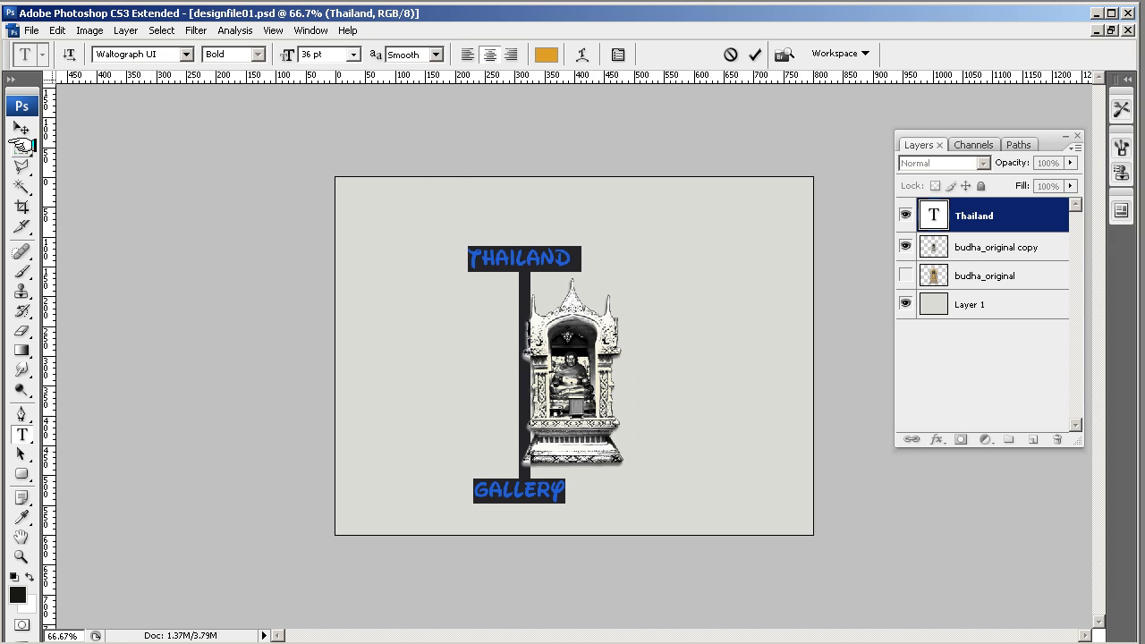
click(22, 128)
drag(541, 254, 577, 260)
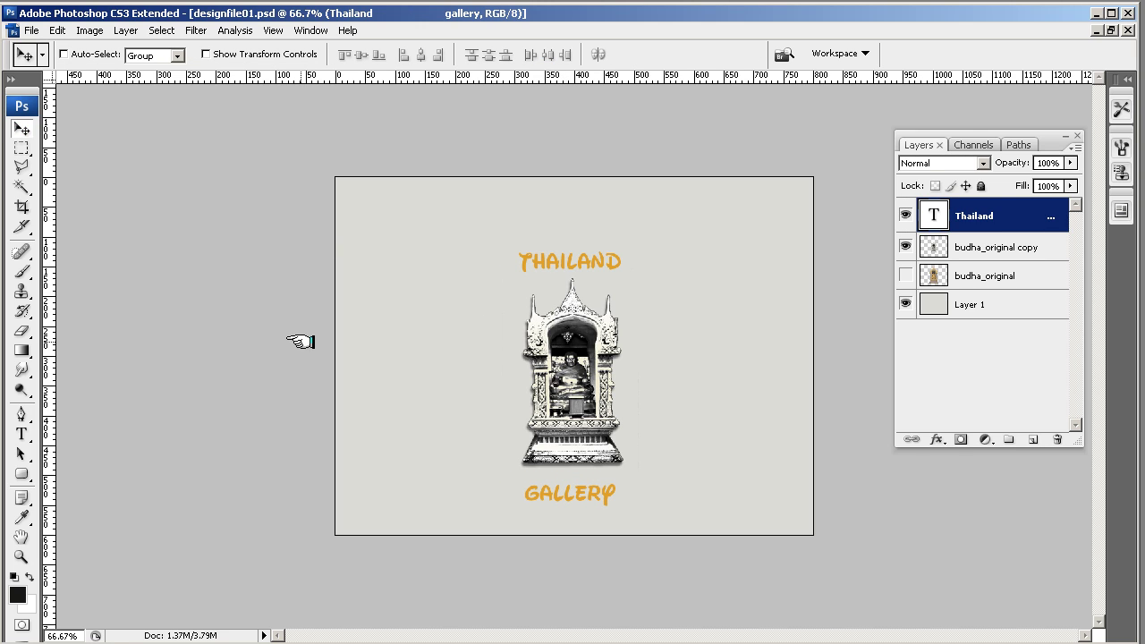
Set the GALLERY word in Verdana at 18 pt
click(21, 434)
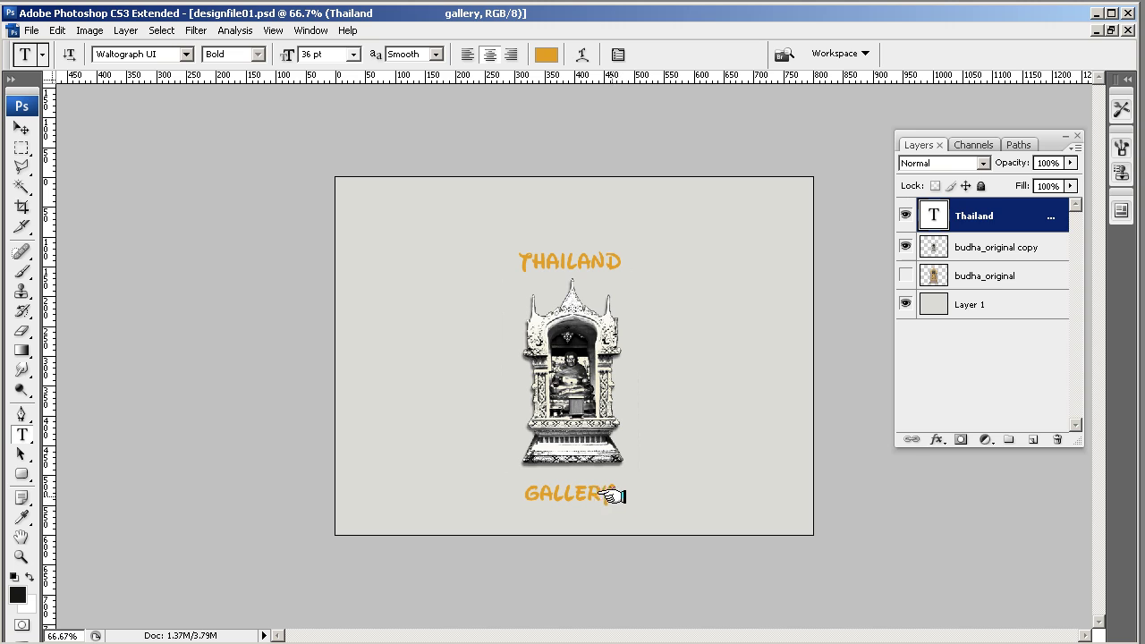
drag(609, 493, 519, 494)
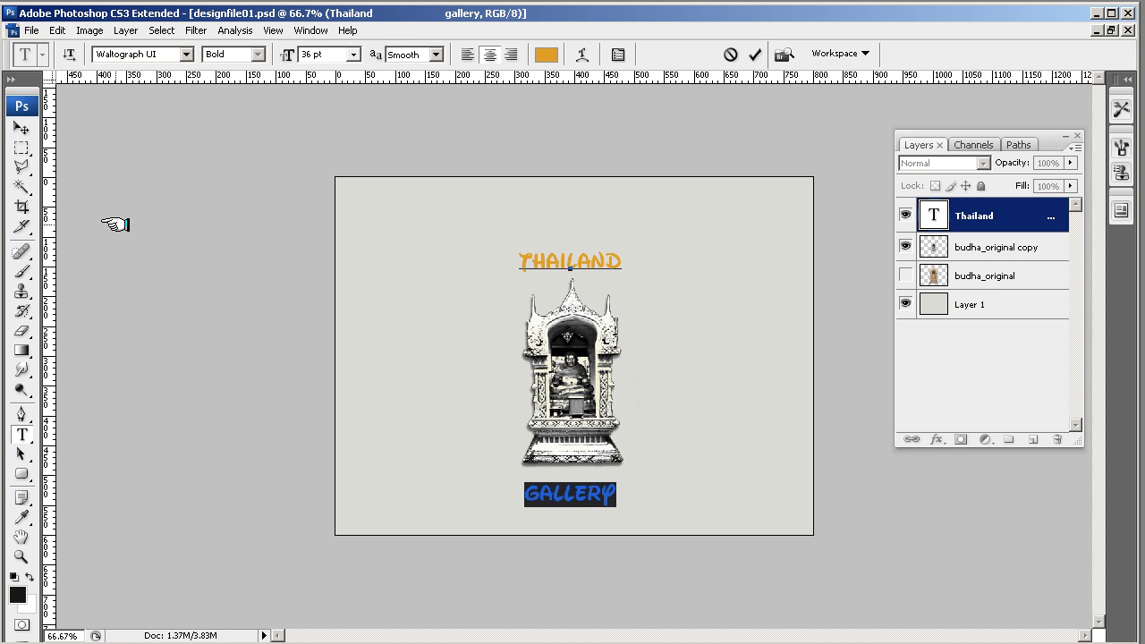
click(186, 55)
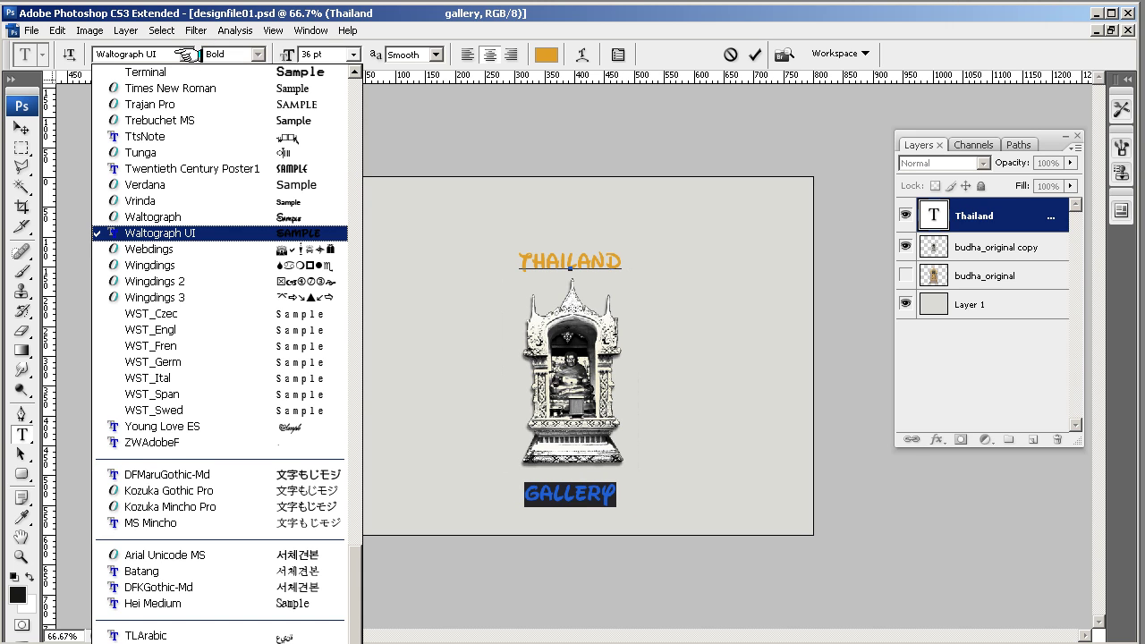
click(191, 184)
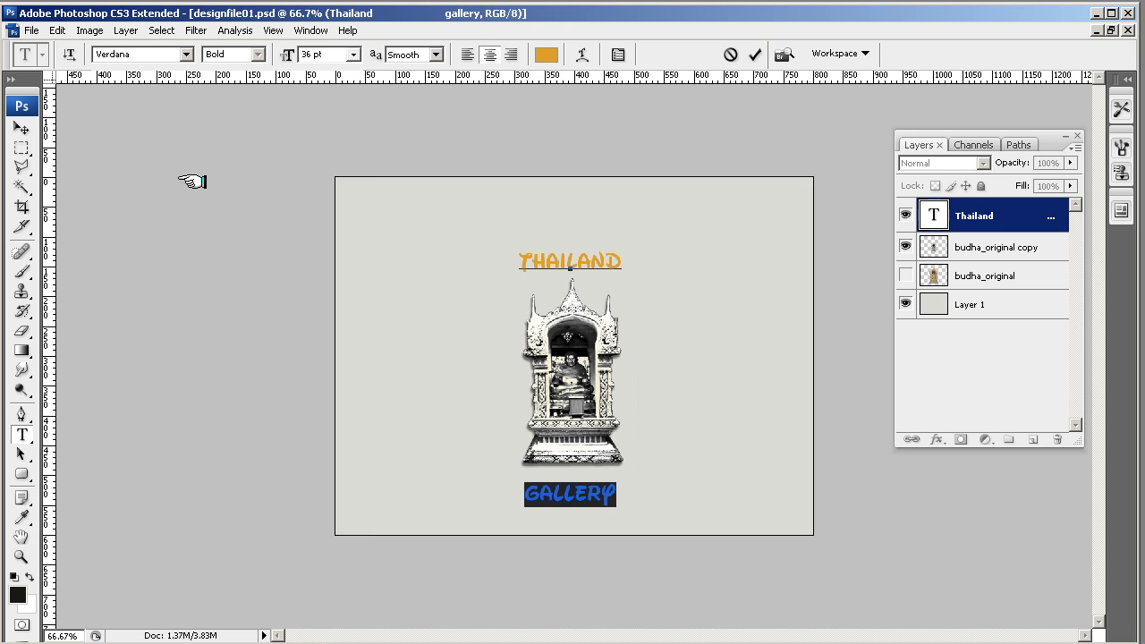
click(354, 55)
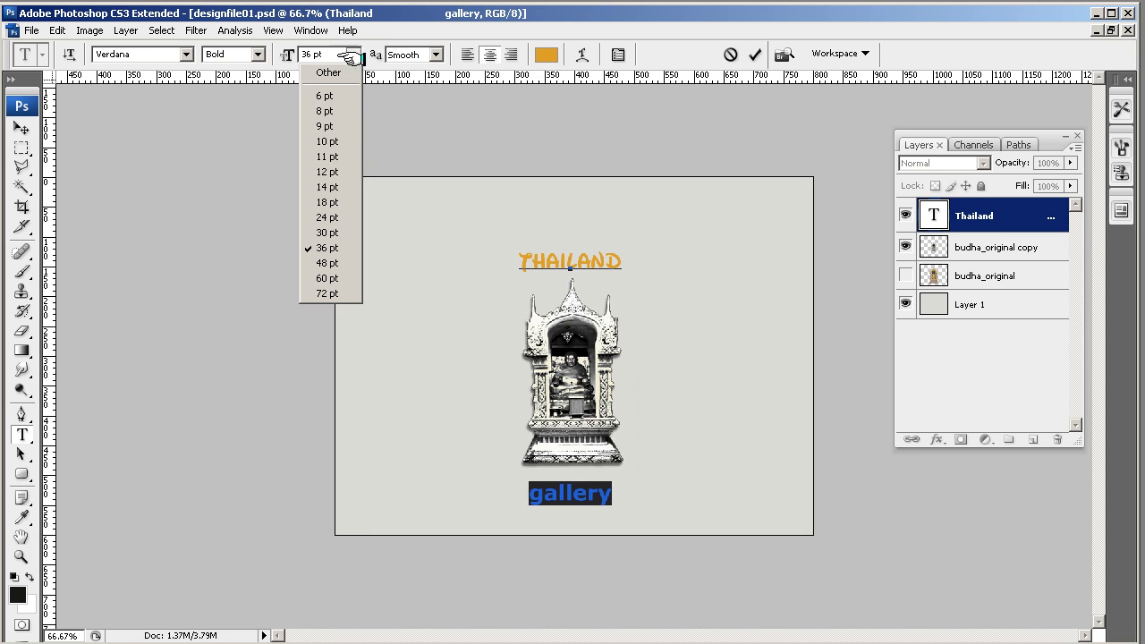
click(339, 187)
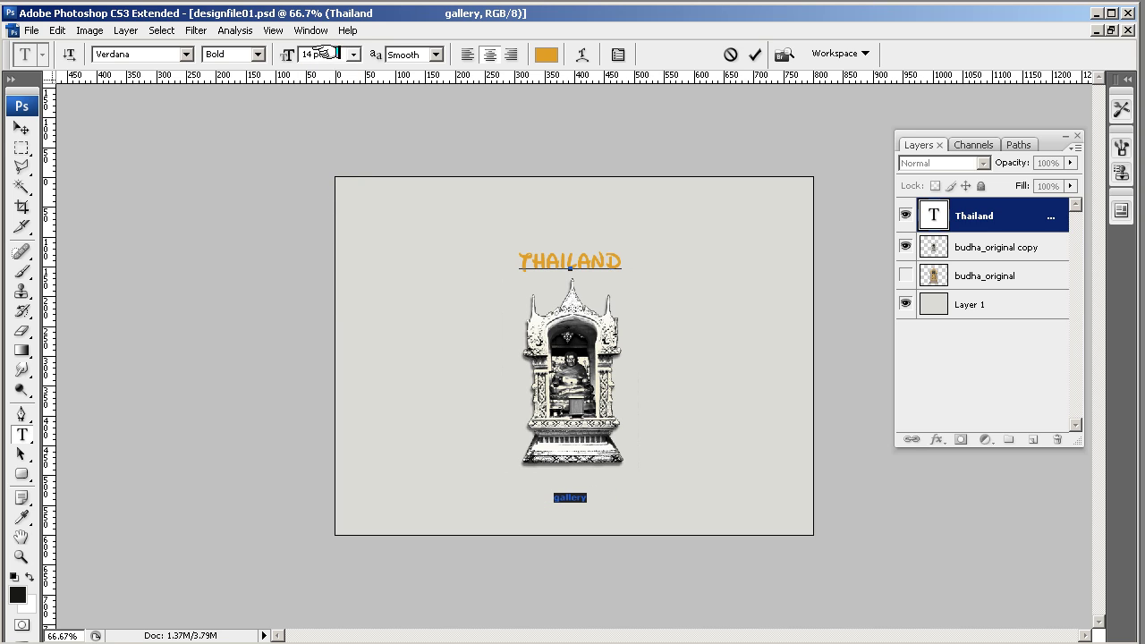
click(354, 55)
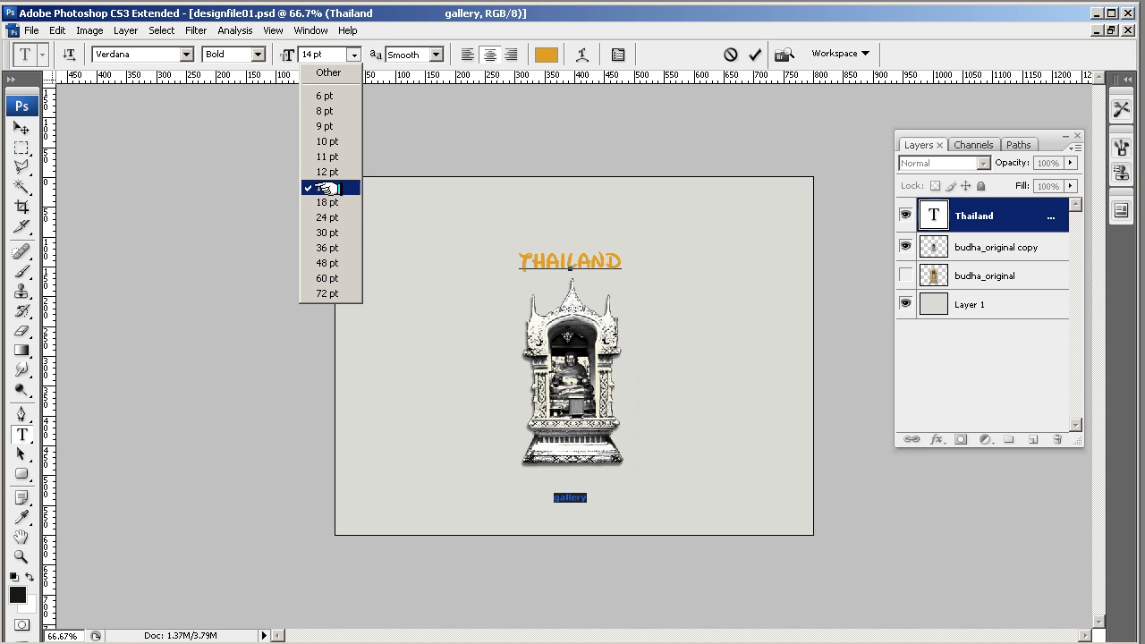
click(327, 202)
Colour the GALLERY text grey and commit the edit
click(545, 54)
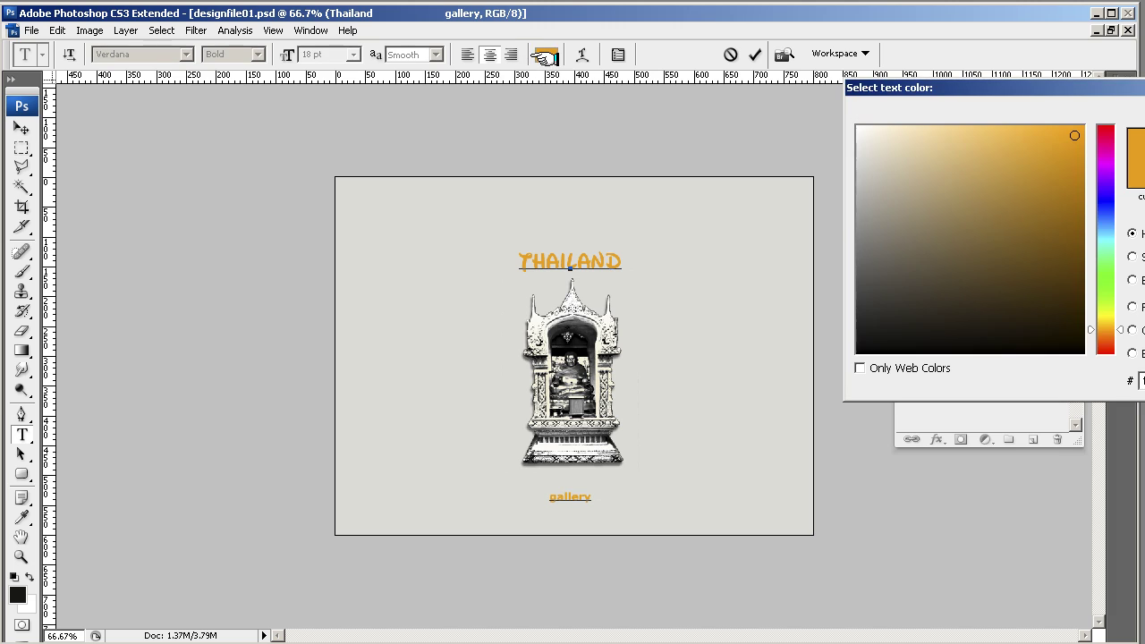
click(862, 240)
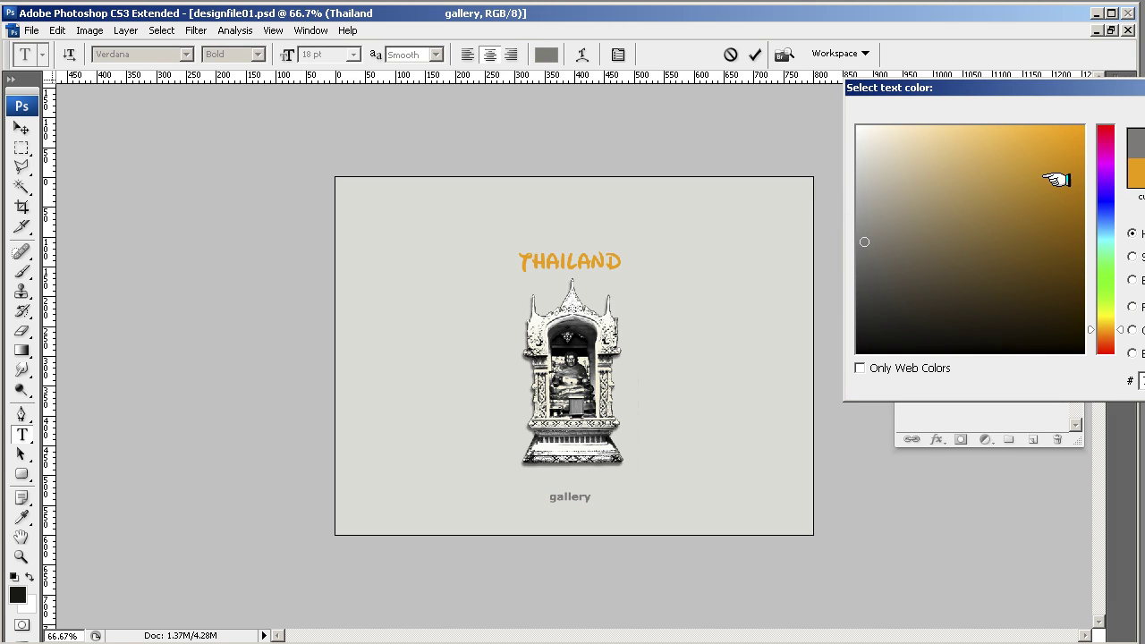
key(Return)
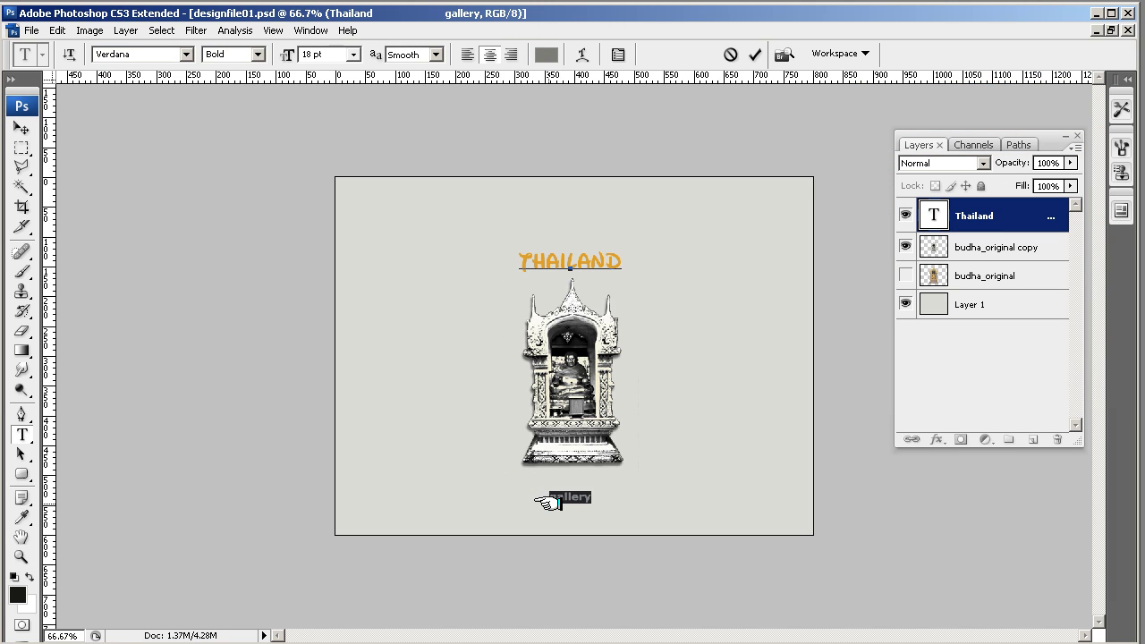
click(563, 494)
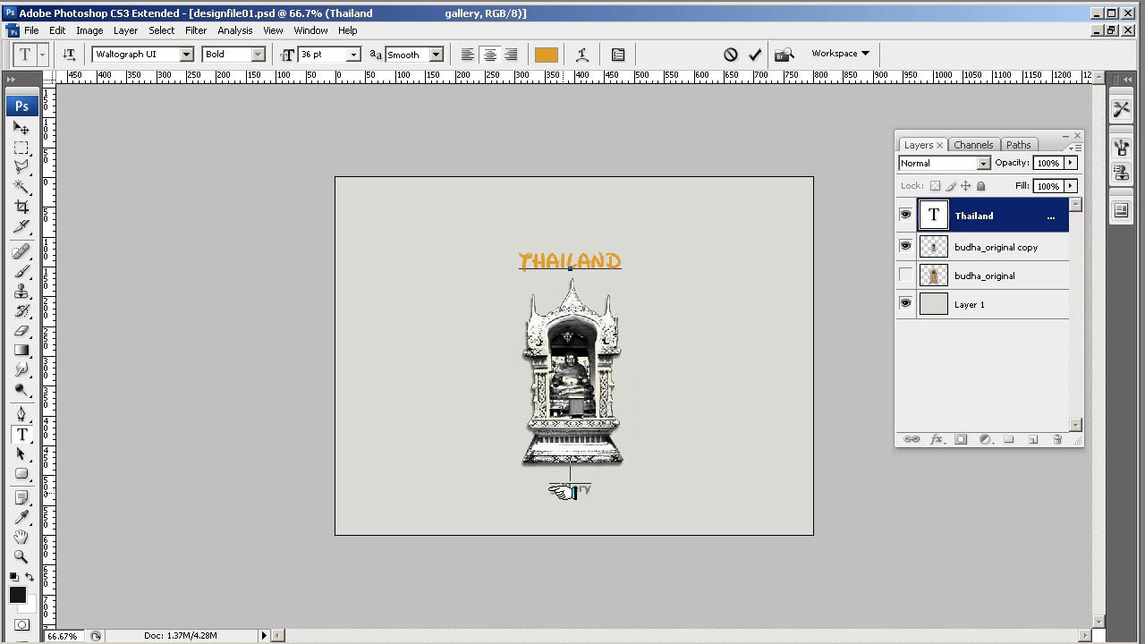
click(22, 128)
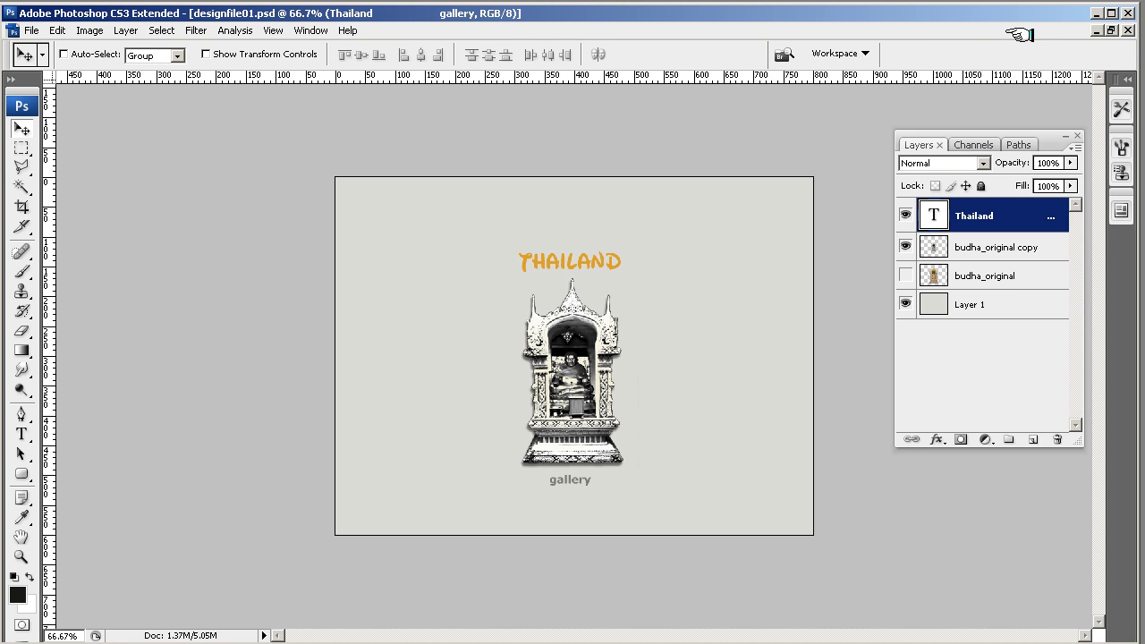
Switch the view to Actual Pixels (100%) and select Layer 1
click(273, 30)
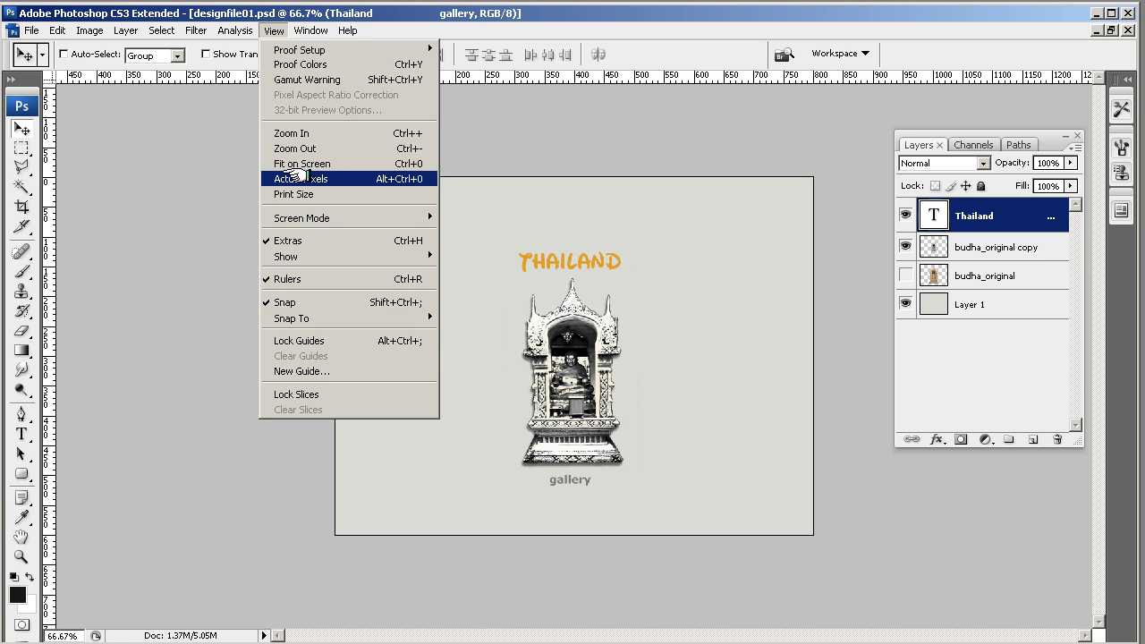
click(298, 178)
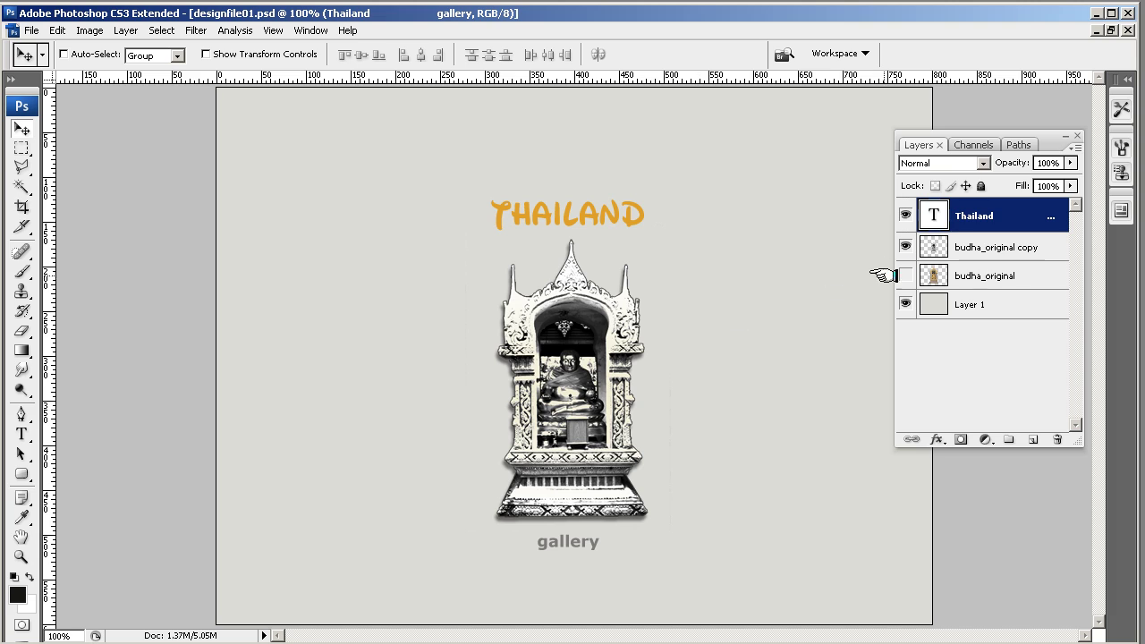
click(905, 246)
Add a new empty layer named 'background' above Layer 1
click(955, 305)
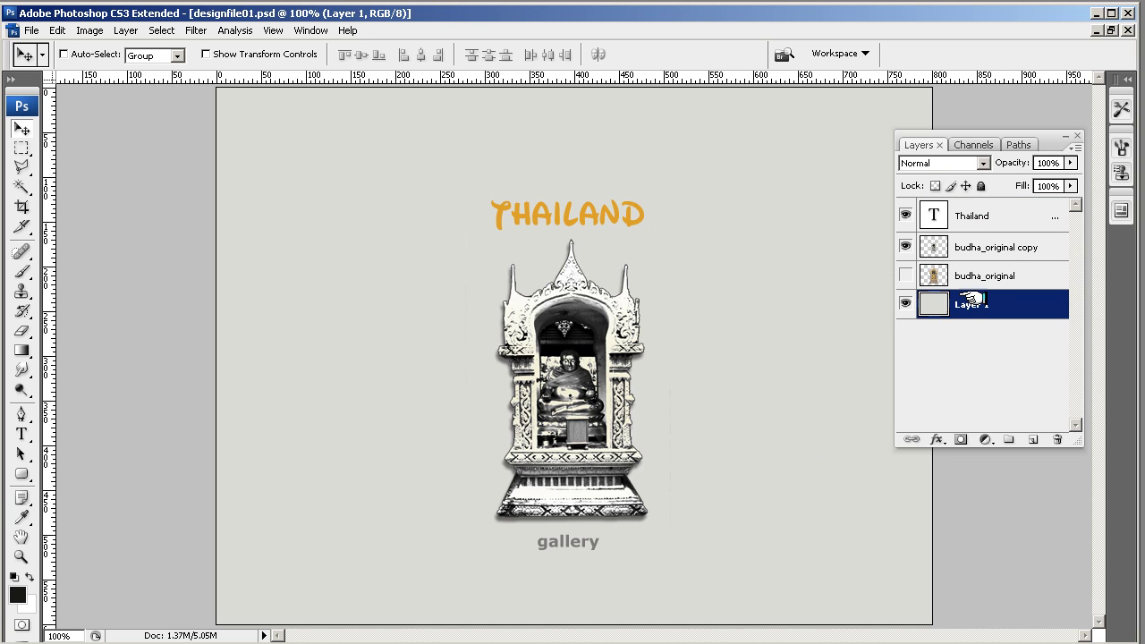
click(1073, 147)
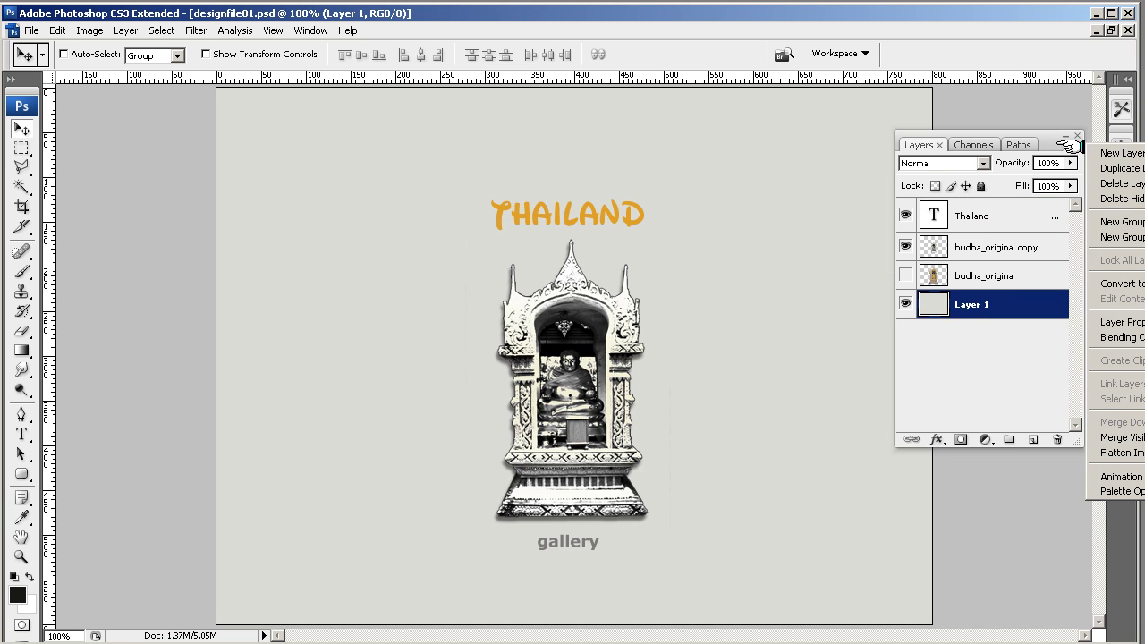
click(1120, 153)
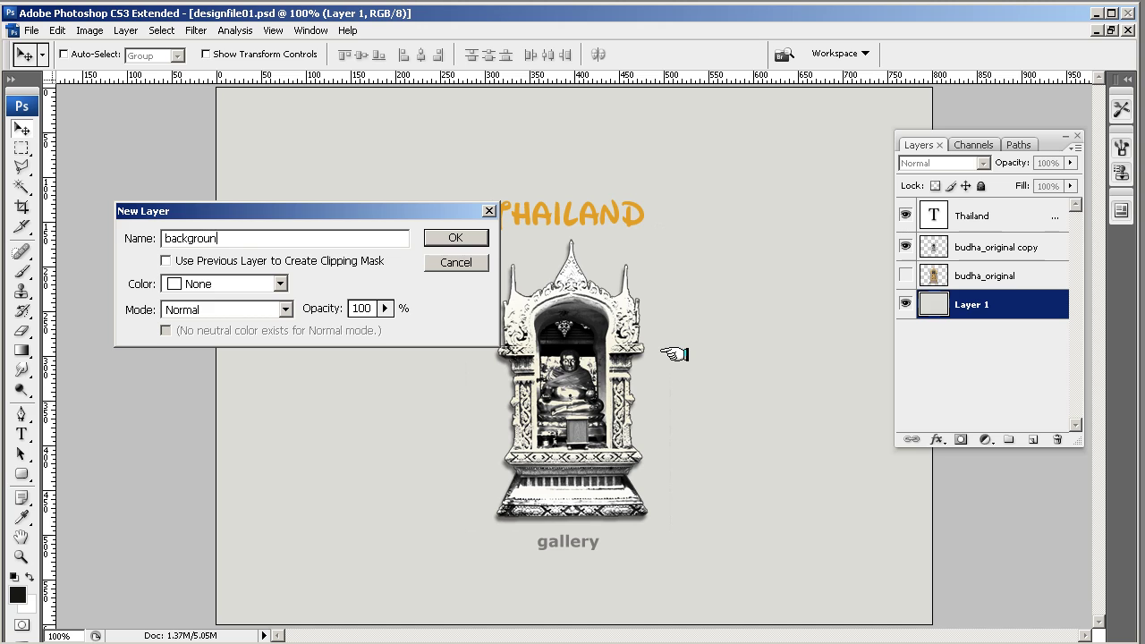
text(background)
click(458, 238)
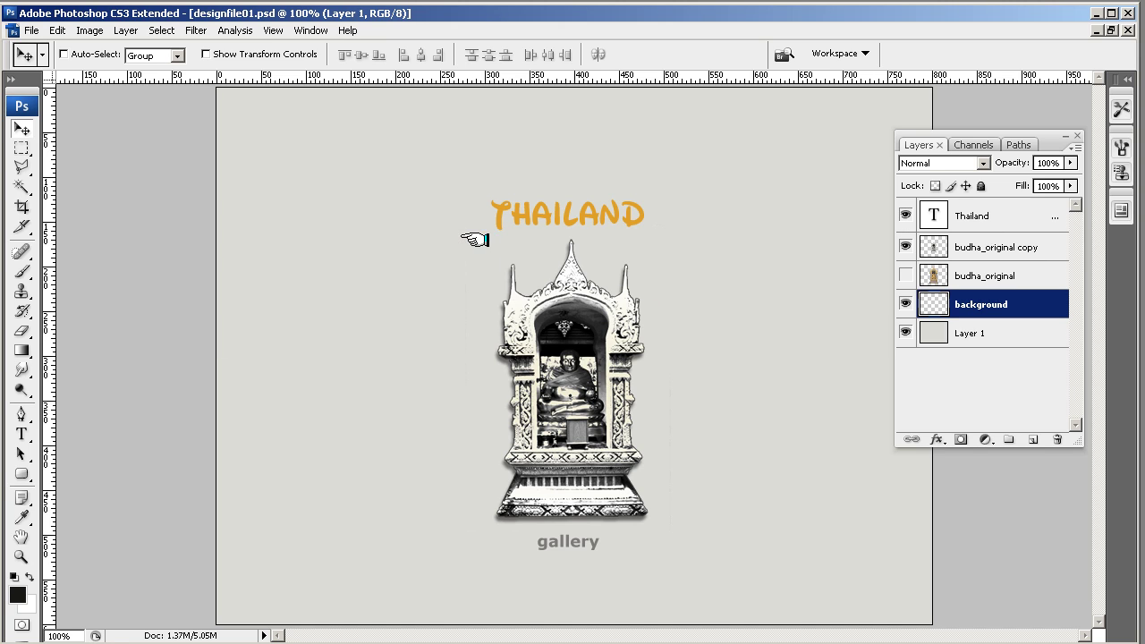
Make the coloured budha_original layer visible
click(905, 275)
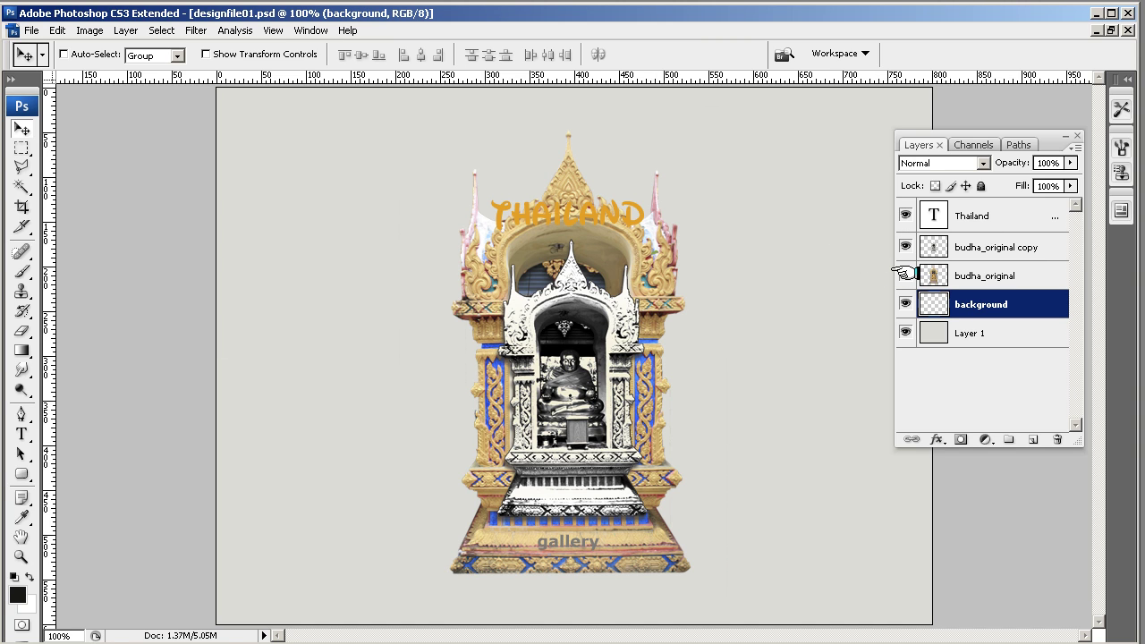
click(905, 275)
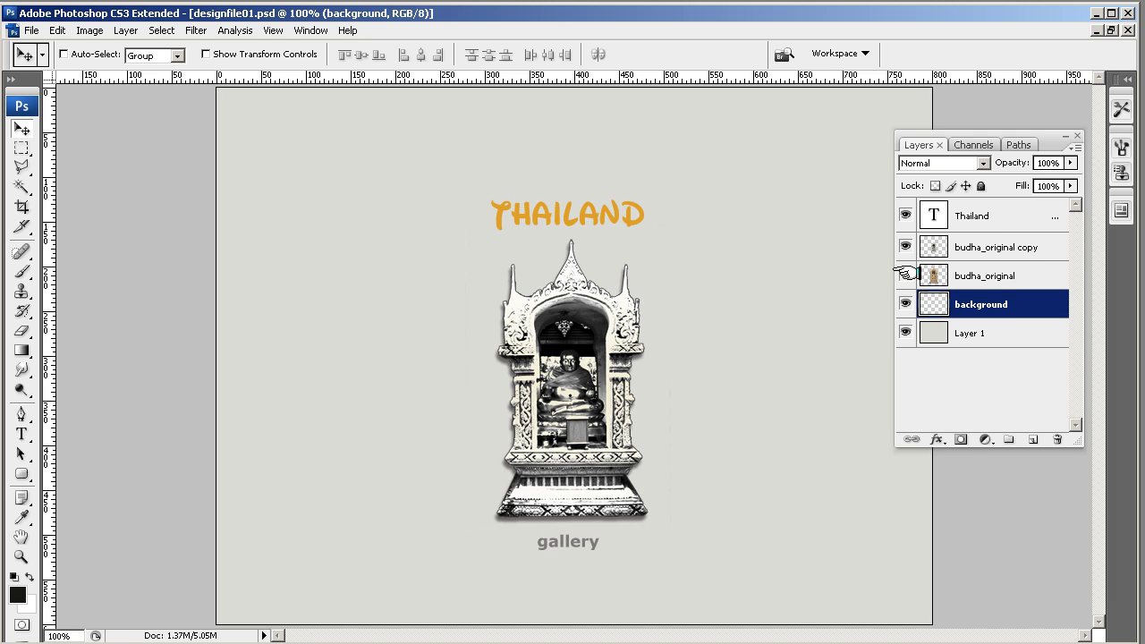
click(905, 275)
Duplicate budha_original as 'budha_original copy 2' and hide the original layer
click(981, 275)
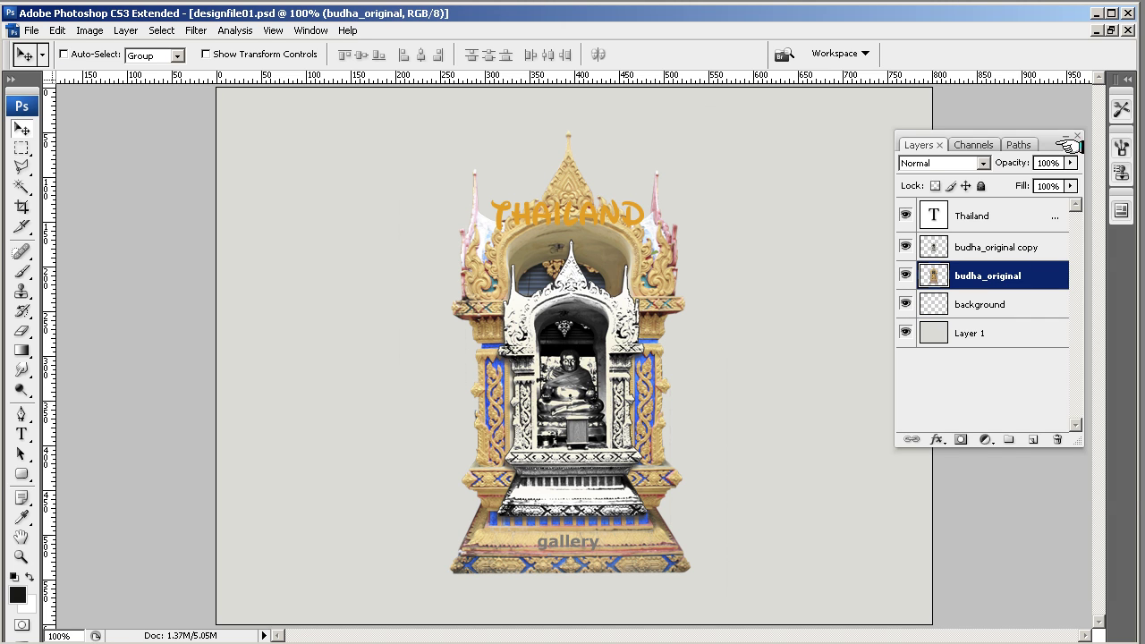
click(1076, 145)
click(1109, 168)
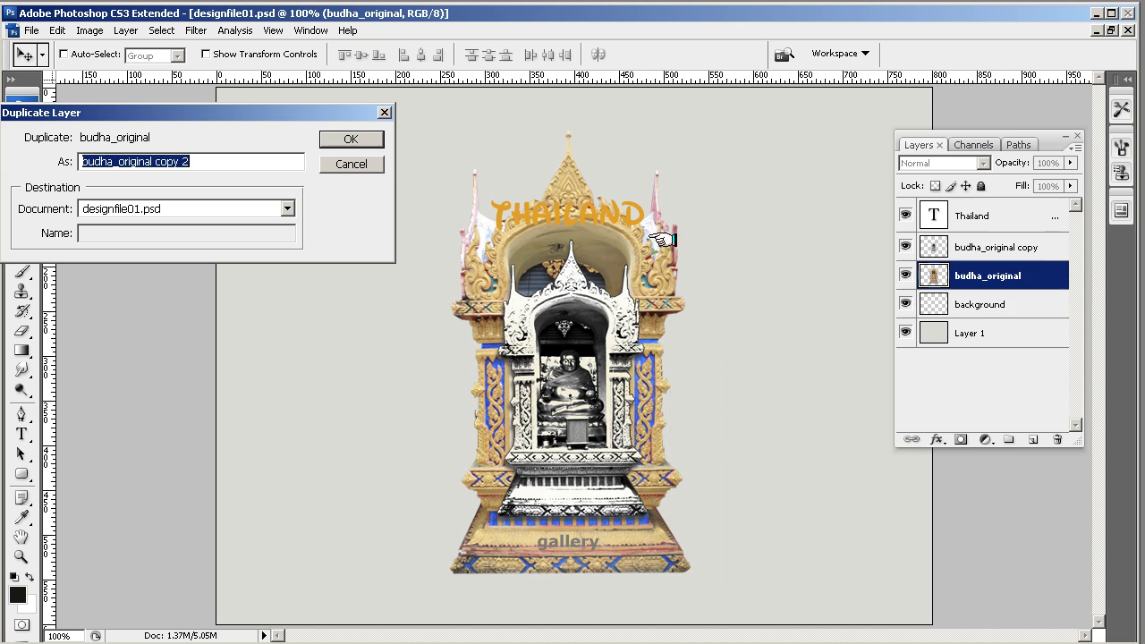
click(352, 138)
click(905, 304)
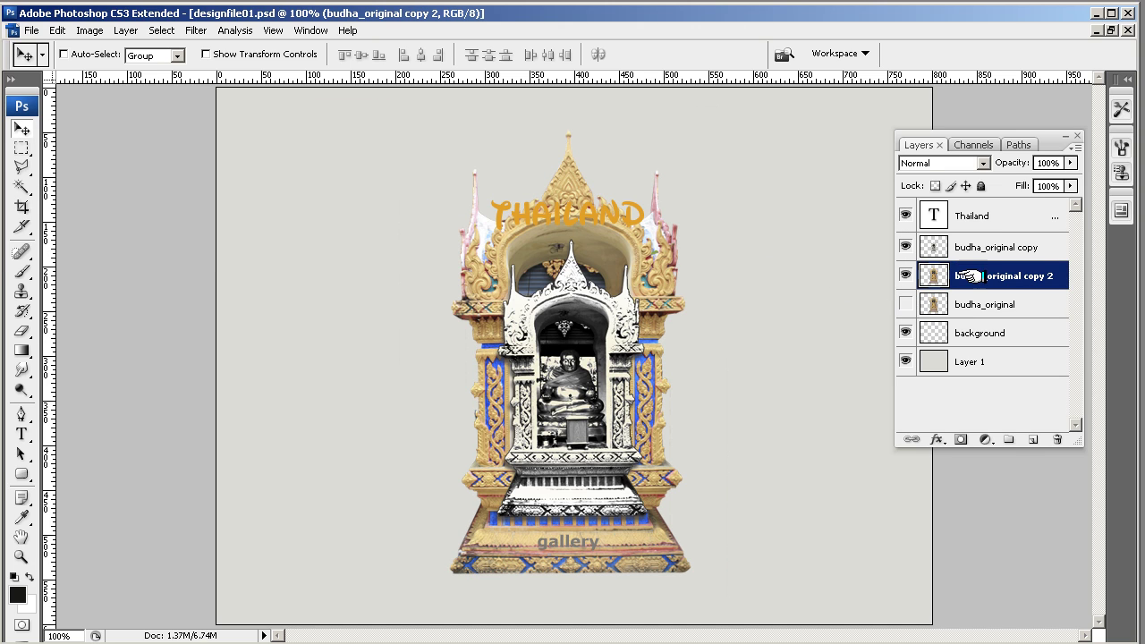
click(197, 30)
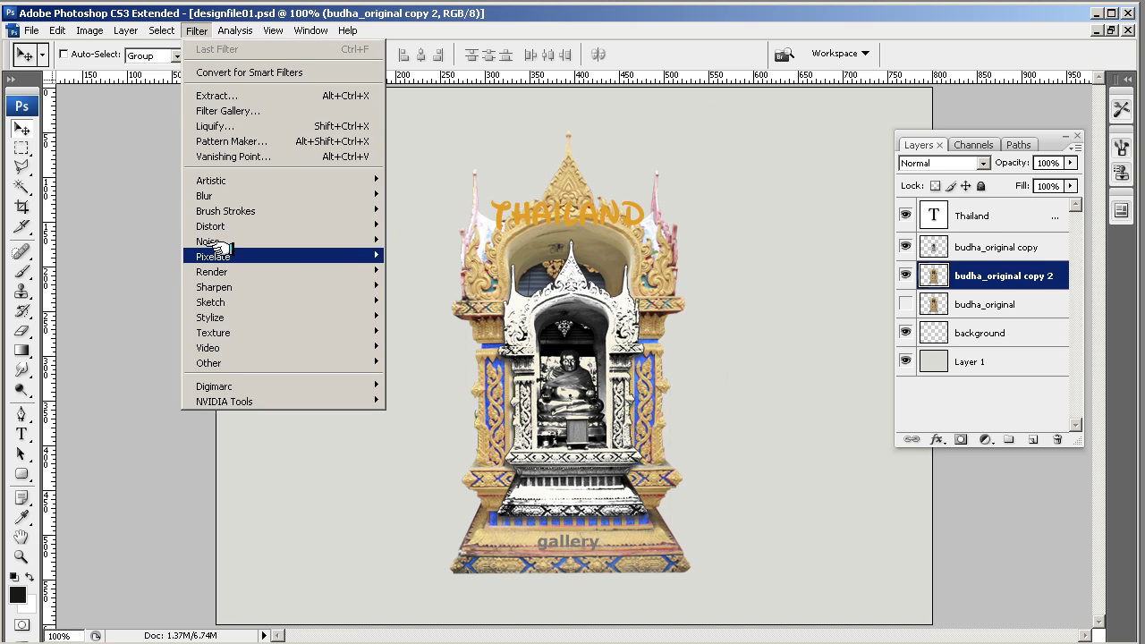
mouse_move(218, 226)
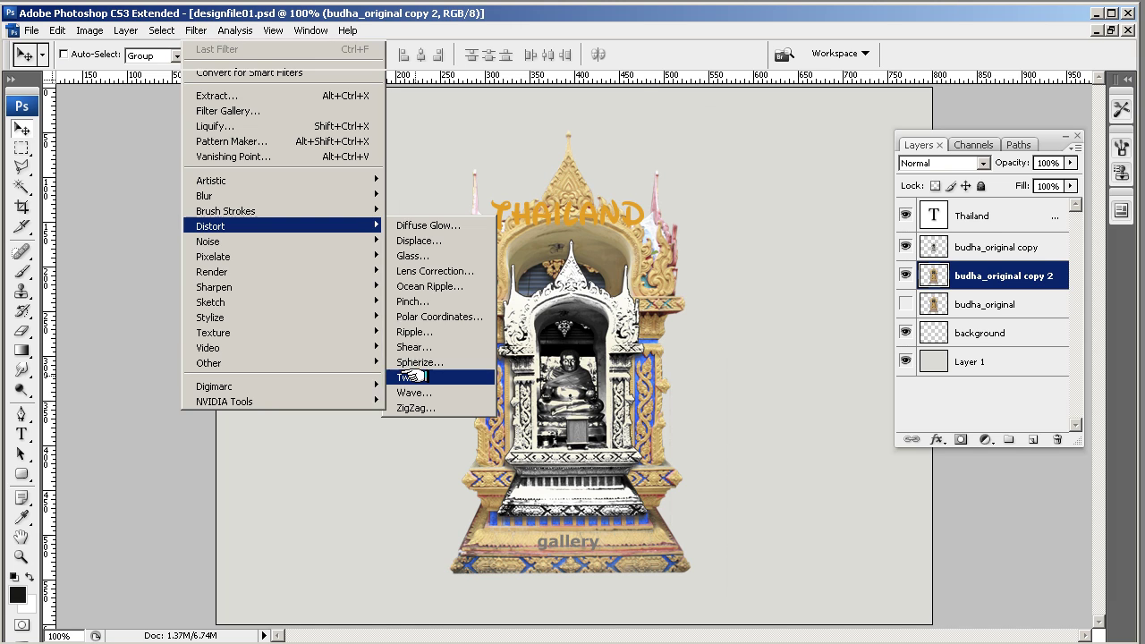
Apply a strong Twirl to budha_original copy 2 and lower its fill to 18%
click(408, 377)
drag(430, 350, 467, 358)
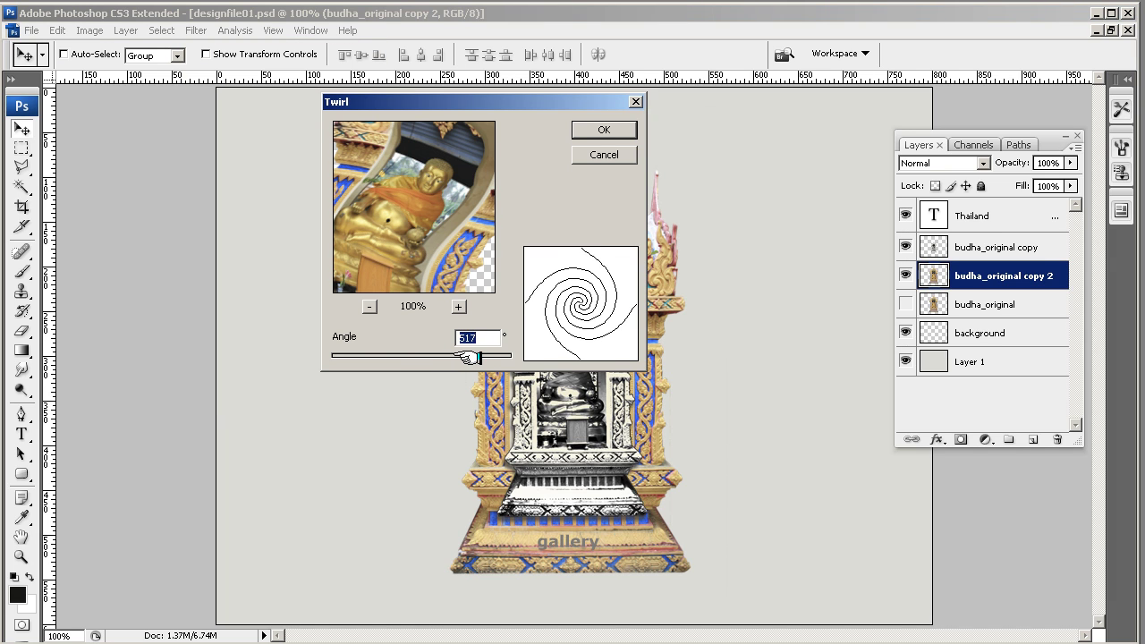
click(599, 129)
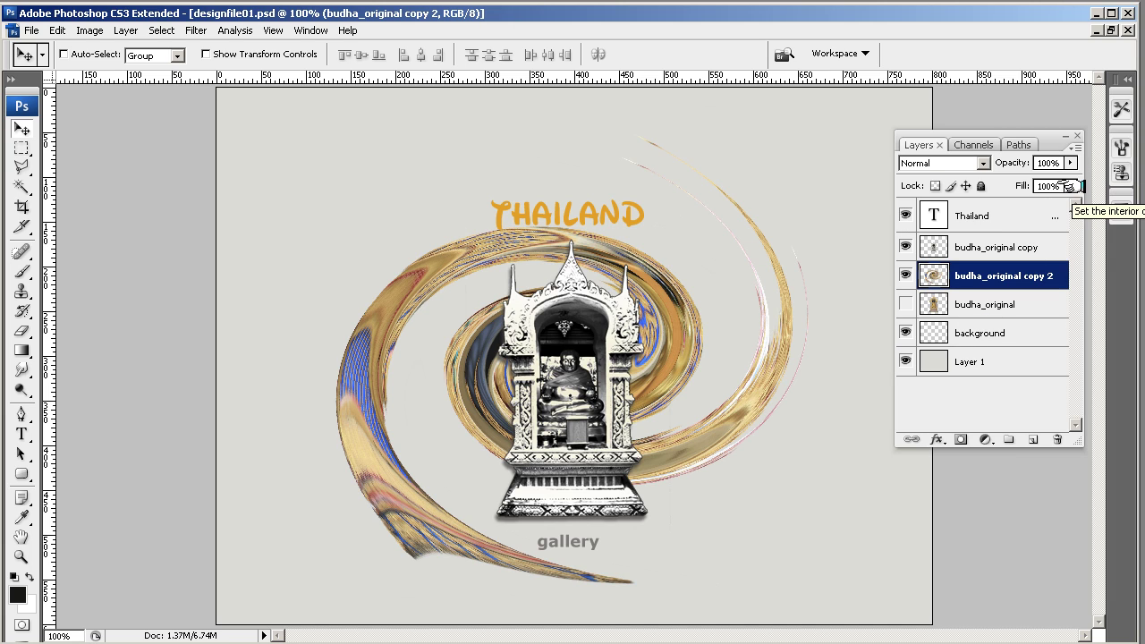
drag(1070, 185, 993, 201)
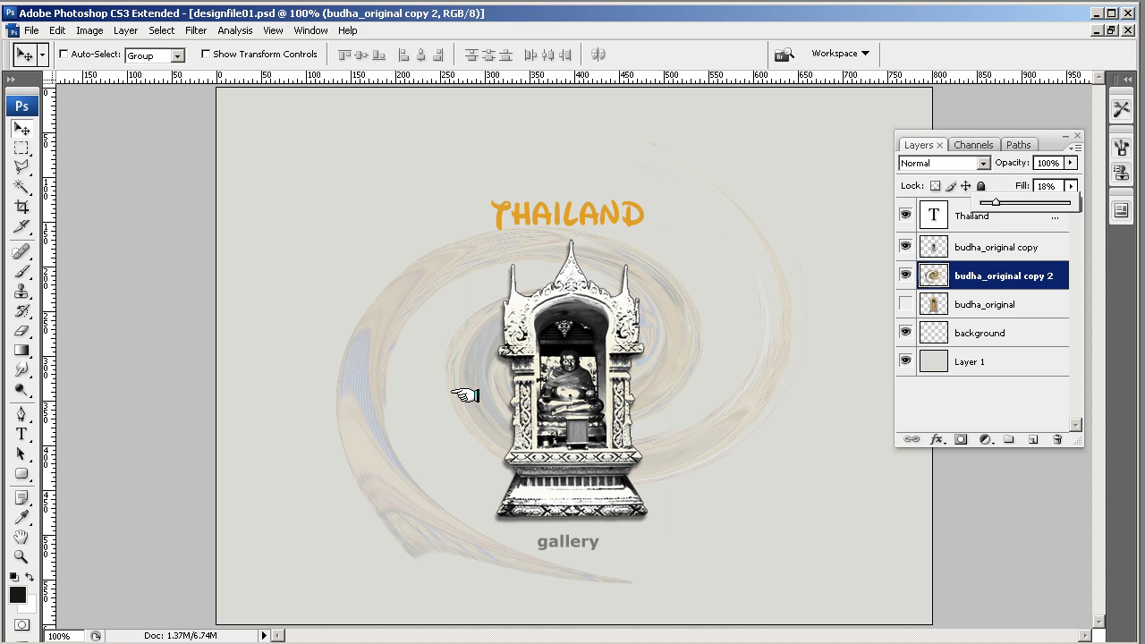
Free-transform the swirl to about 144.3% and shift it up-left behind the shrine
click(56, 30)
click(91, 302)
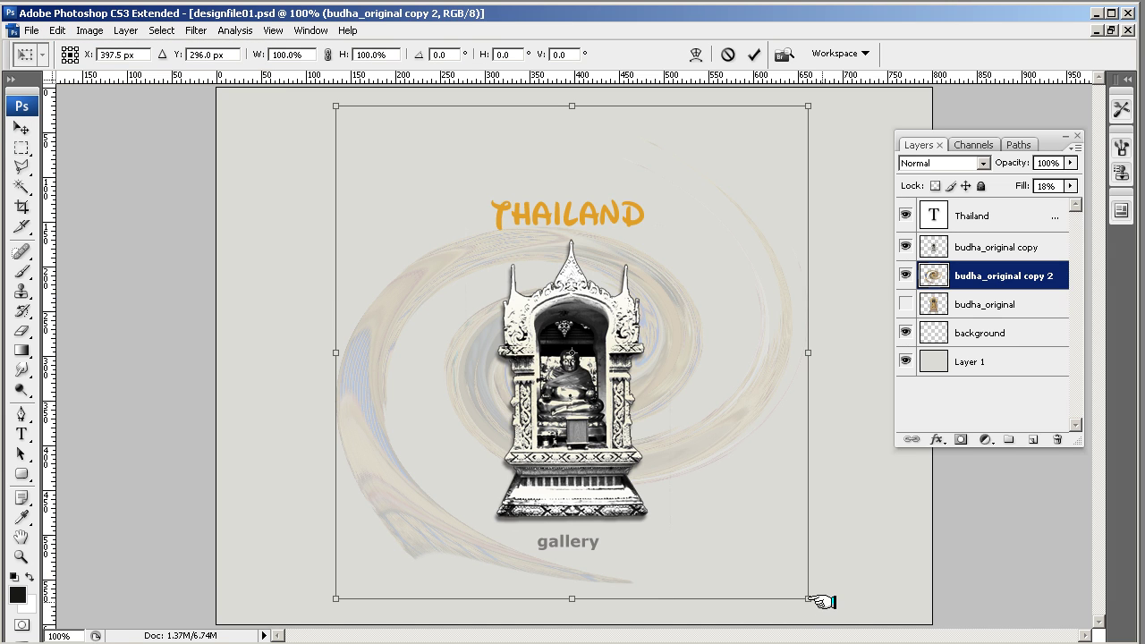
drag(812, 603, 1018, 643)
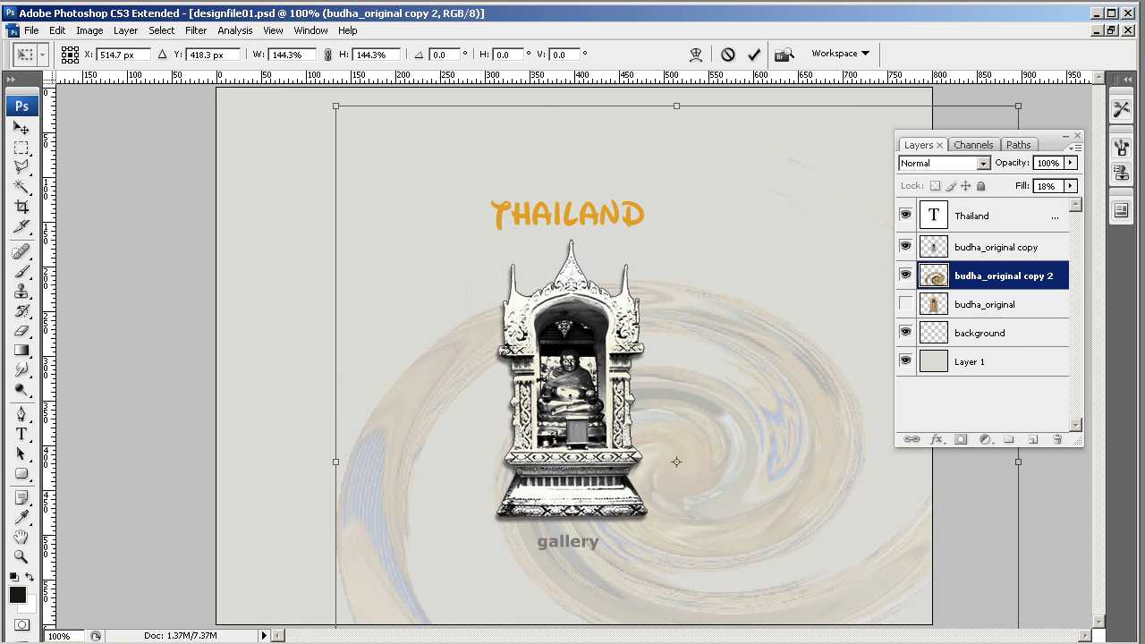
drag(785, 497, 683, 412)
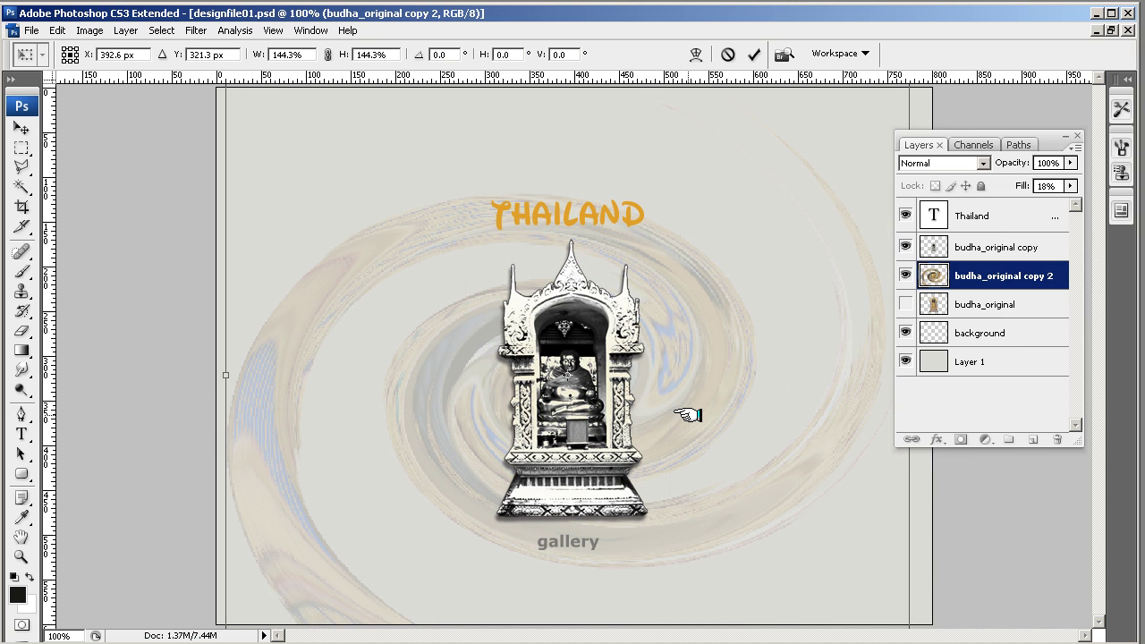
key(Return)
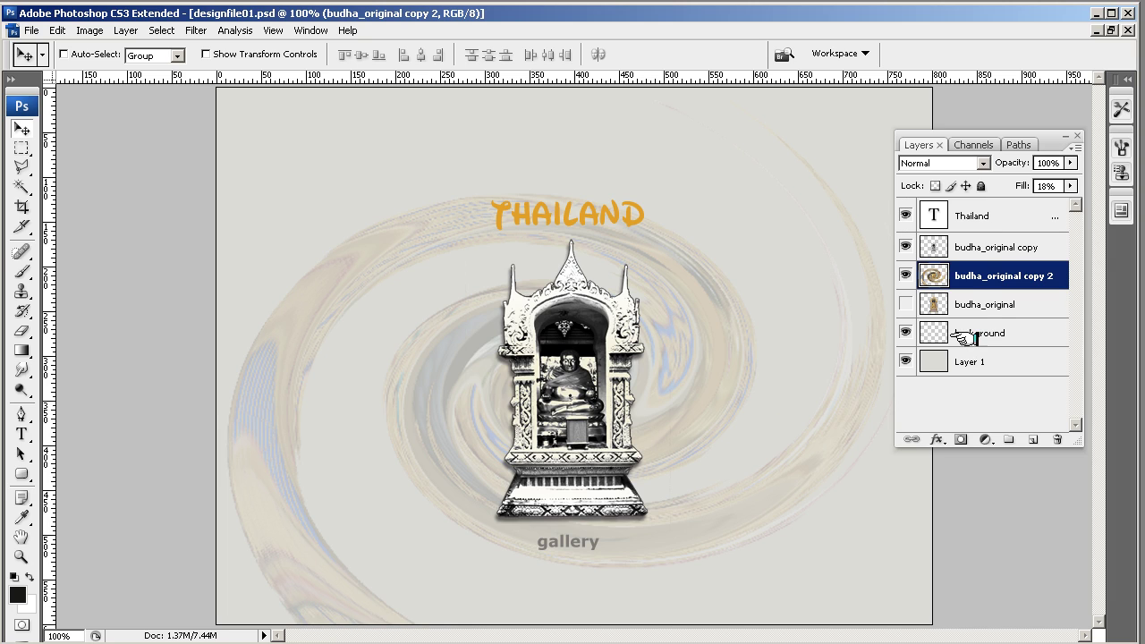
Change the 'budha_original copy 2' layer name to 'backgroundImage'
double_click(974, 275)
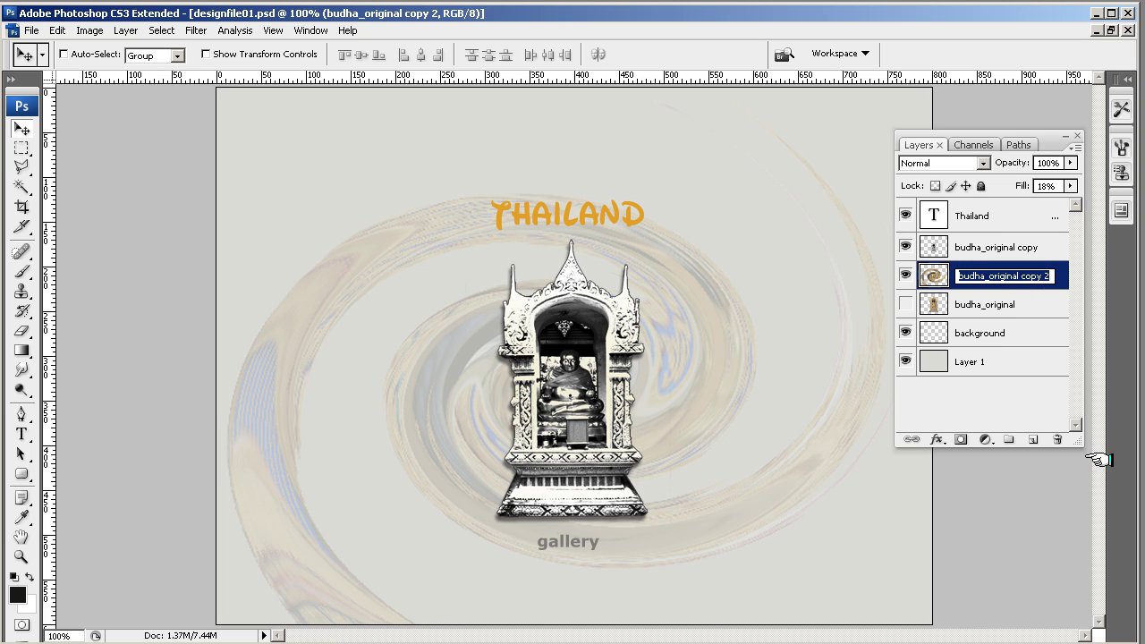
text(backgroundImag)
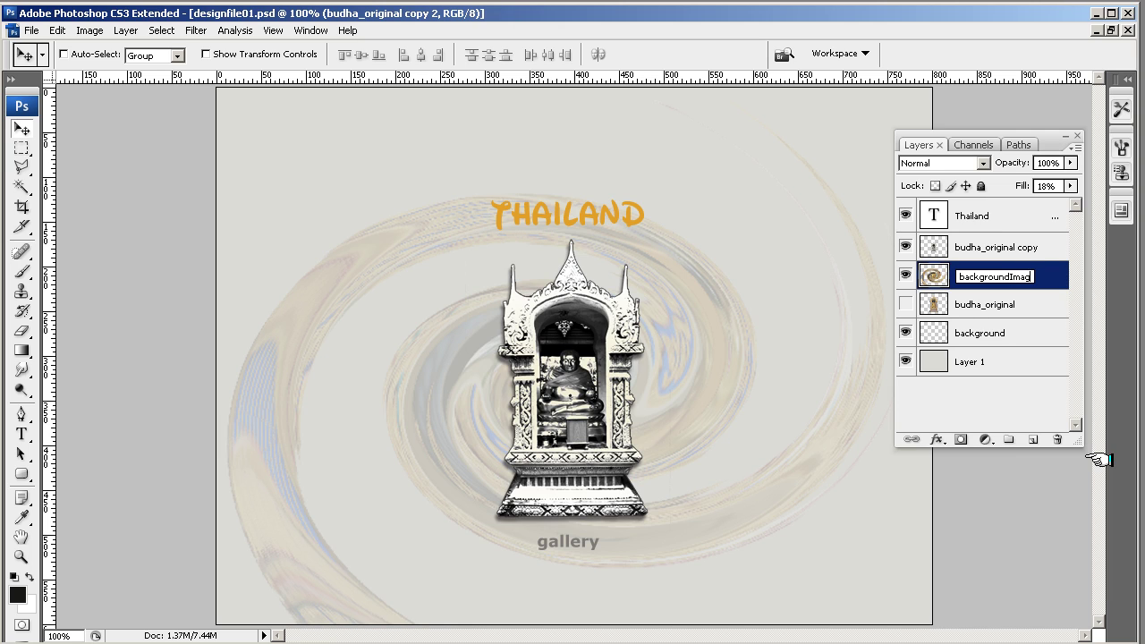
text(e)
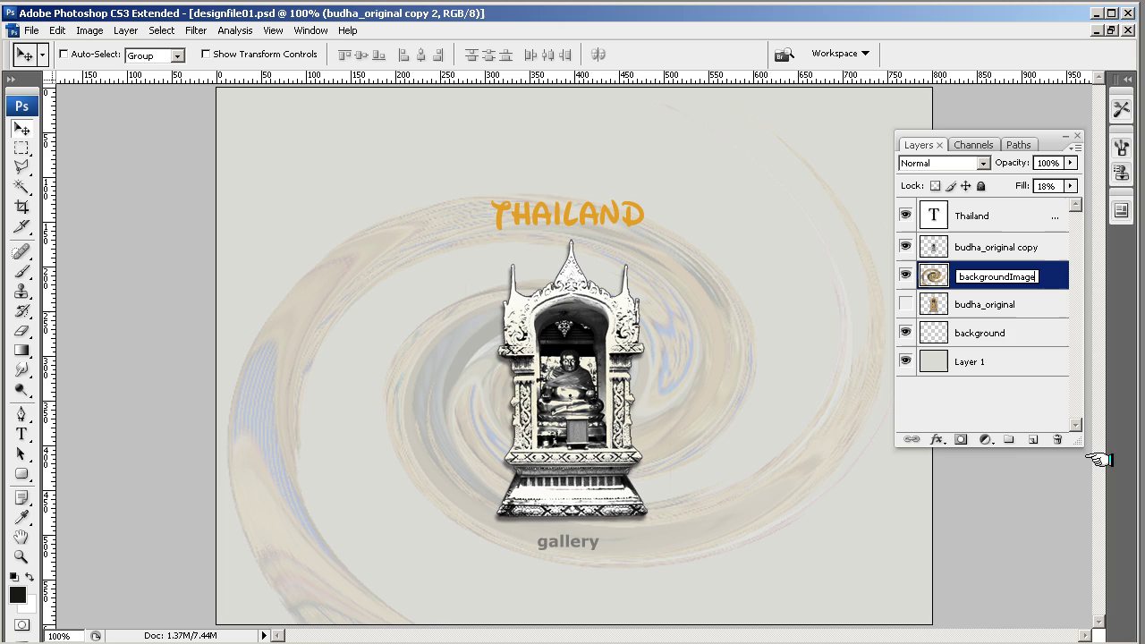
click(995, 303)
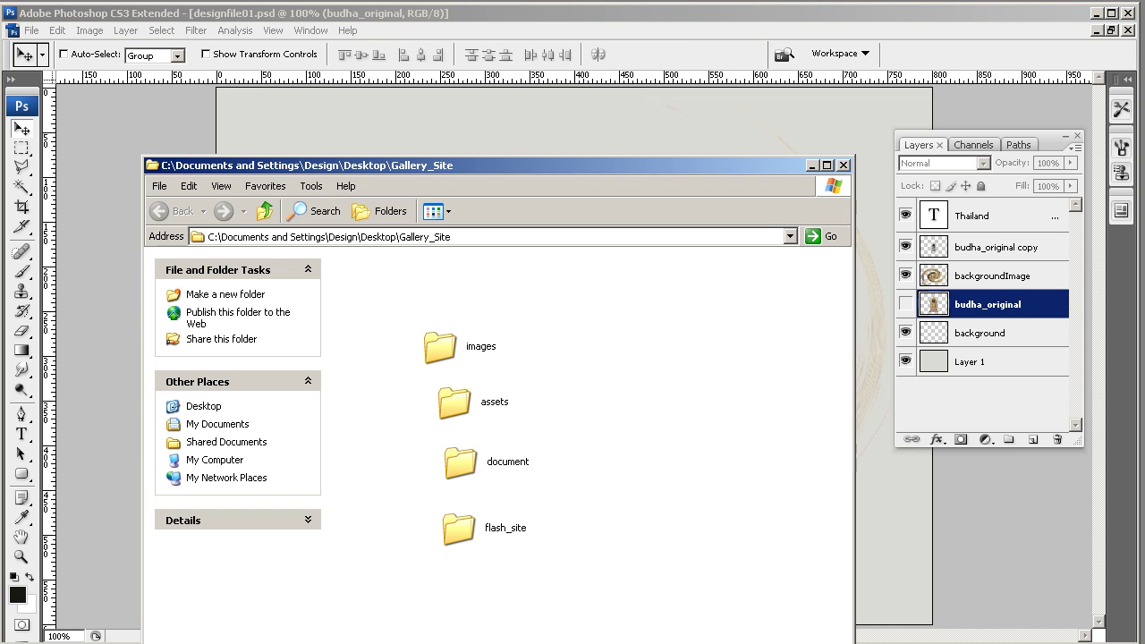
Browse from Gallery_Site to its assets folder and open the Buddha photo File0001.JPG in Photoshop
double_click(438, 345)
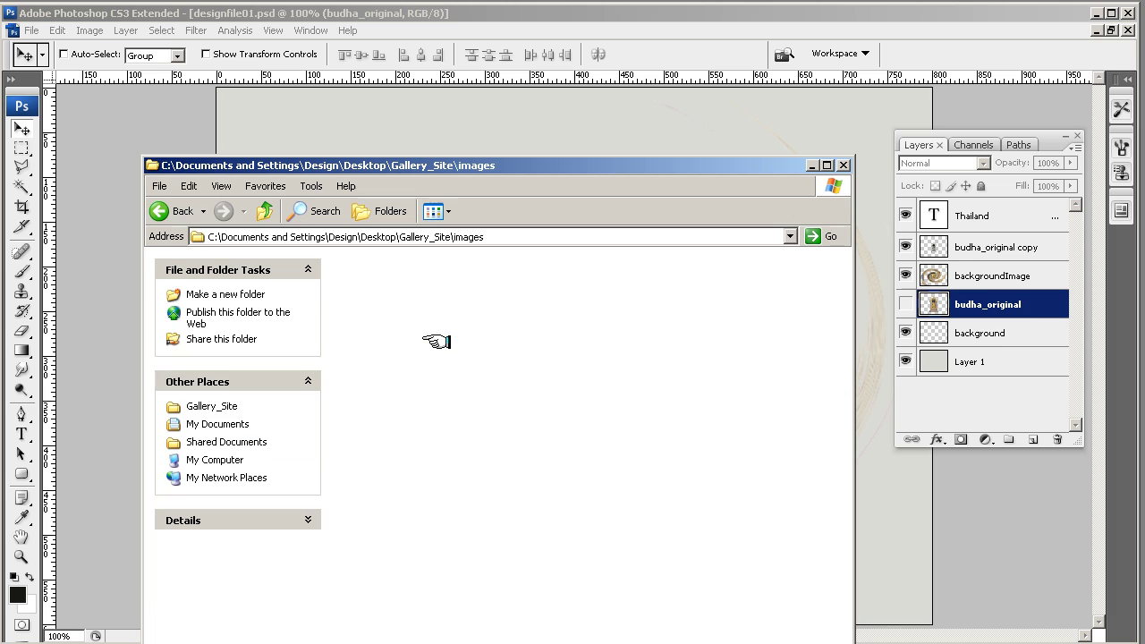
click(265, 211)
double_click(452, 403)
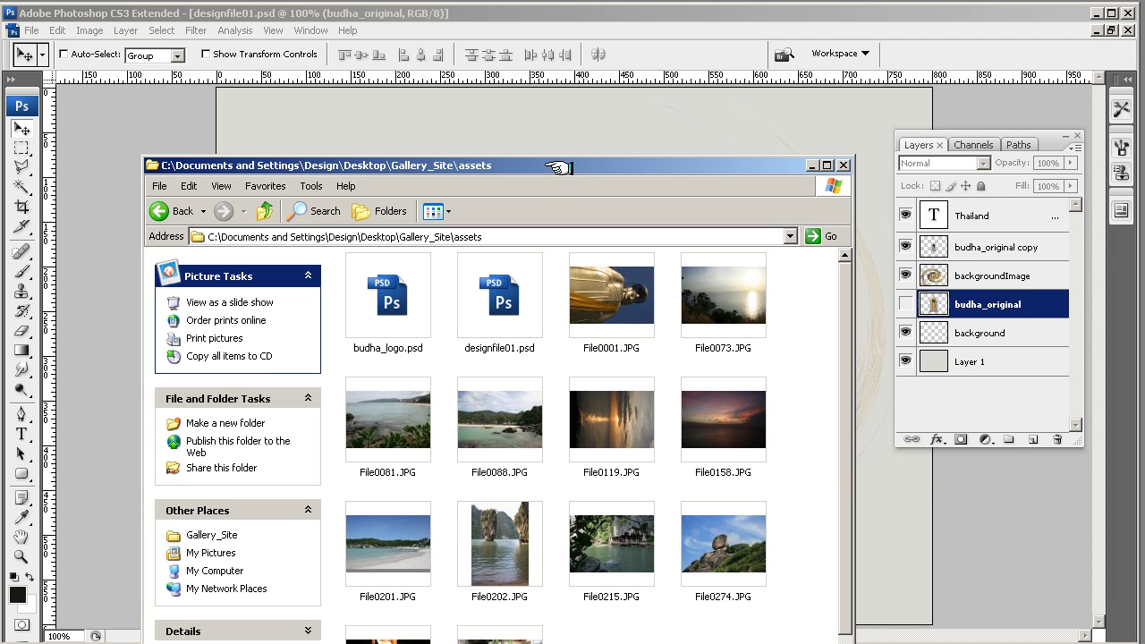
drag(557, 167, 519, 89)
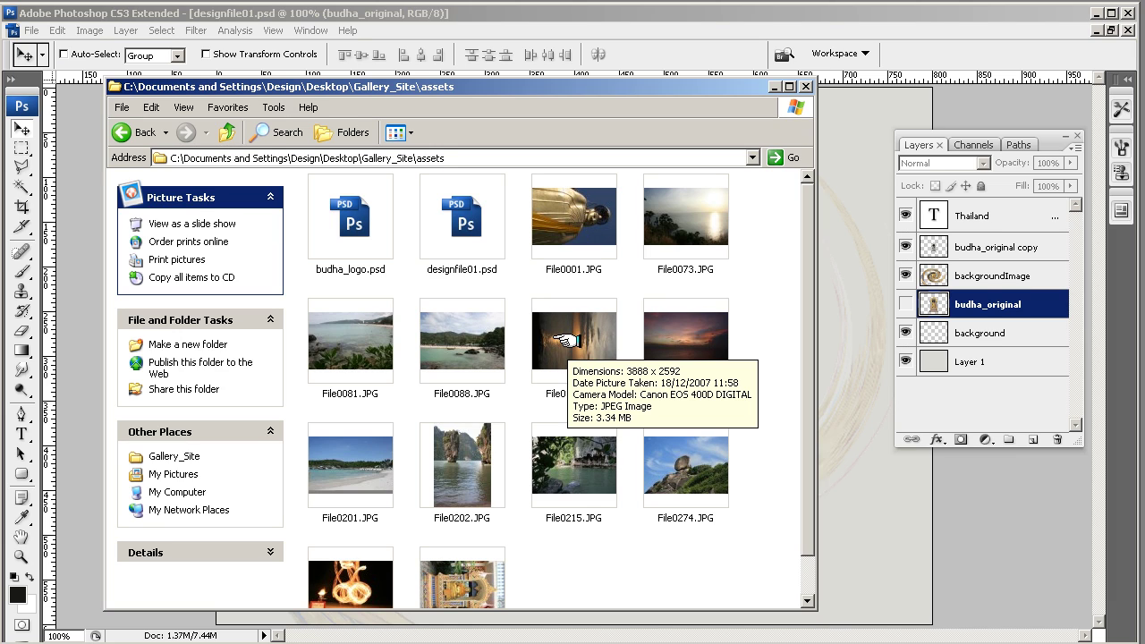
mouse_move(561, 226)
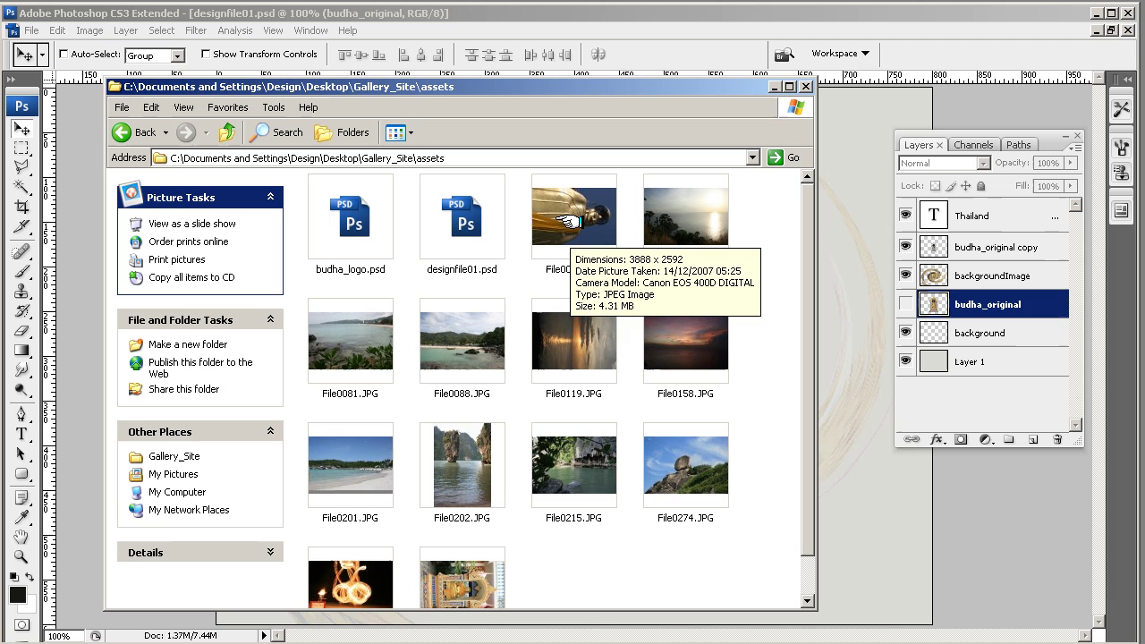
click(568, 222)
key(alt+Tab)
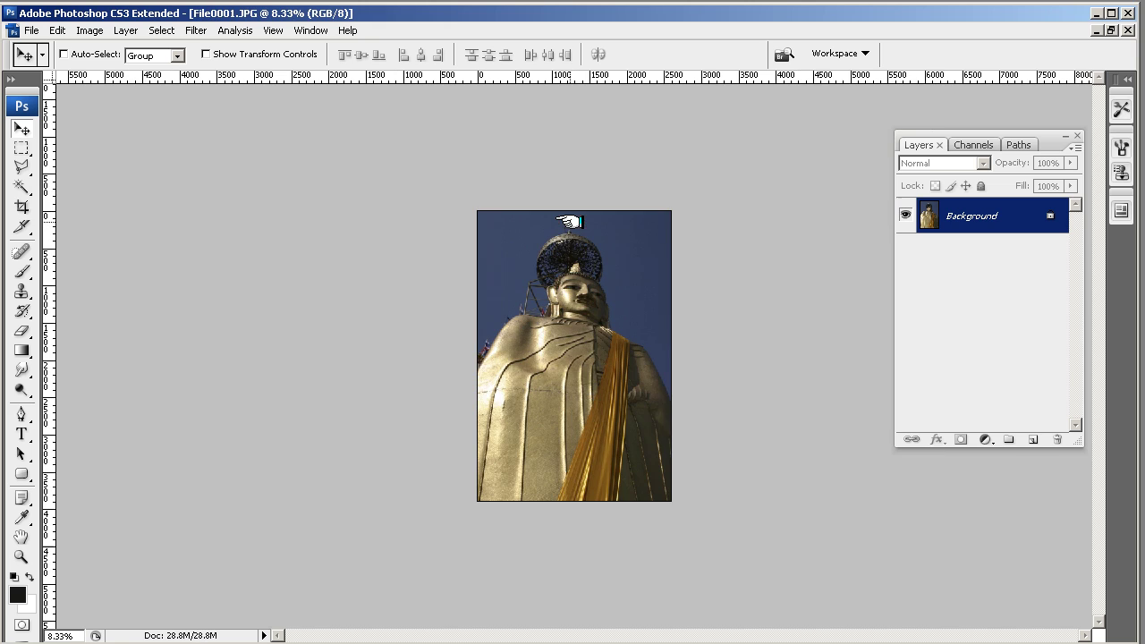
Display File0001.JPG at 100% with View > Actual Pixels
click(273, 30)
click(302, 179)
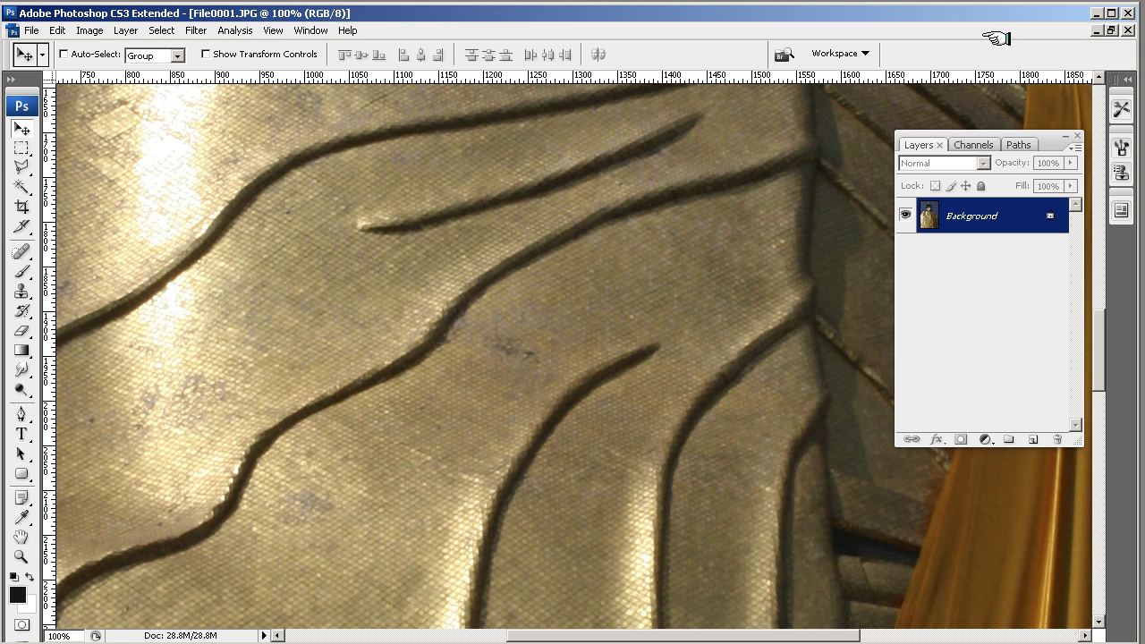
Float the windows side by side and place vertical guides at about 50 px and 450 px on designfile01.psd
click(1110, 30)
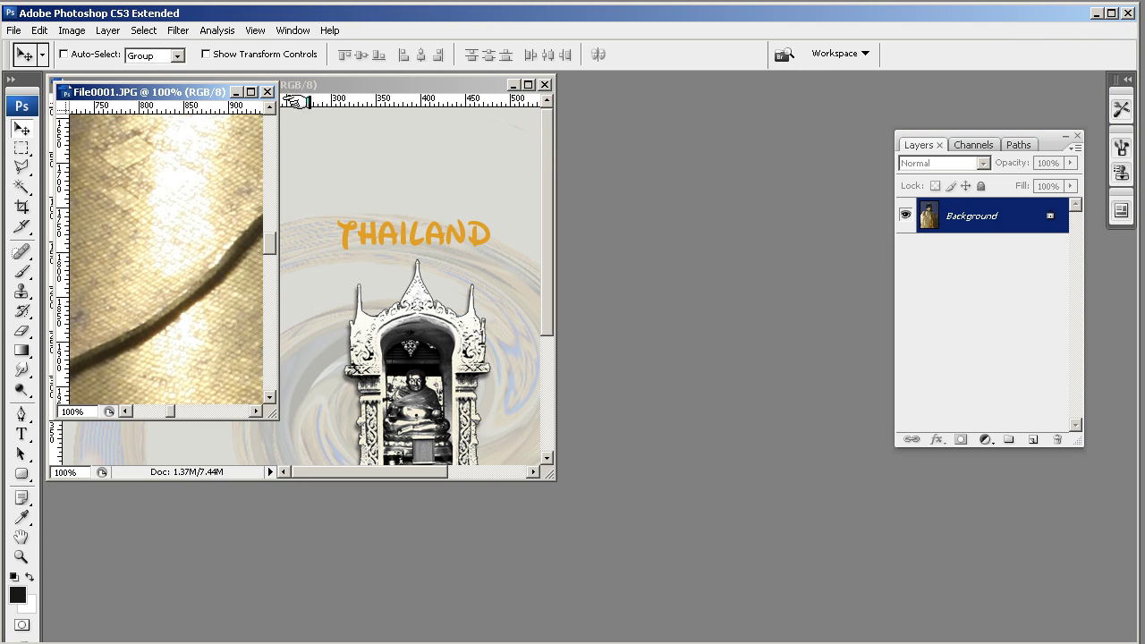
drag(206, 90, 756, 111)
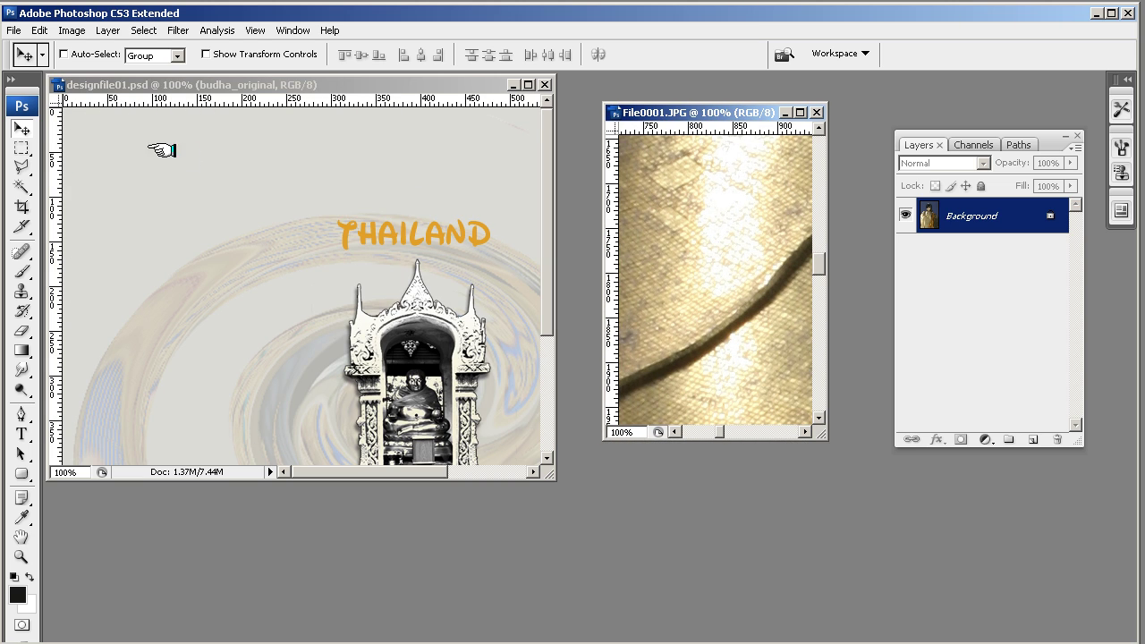
drag(55, 131, 422, 117)
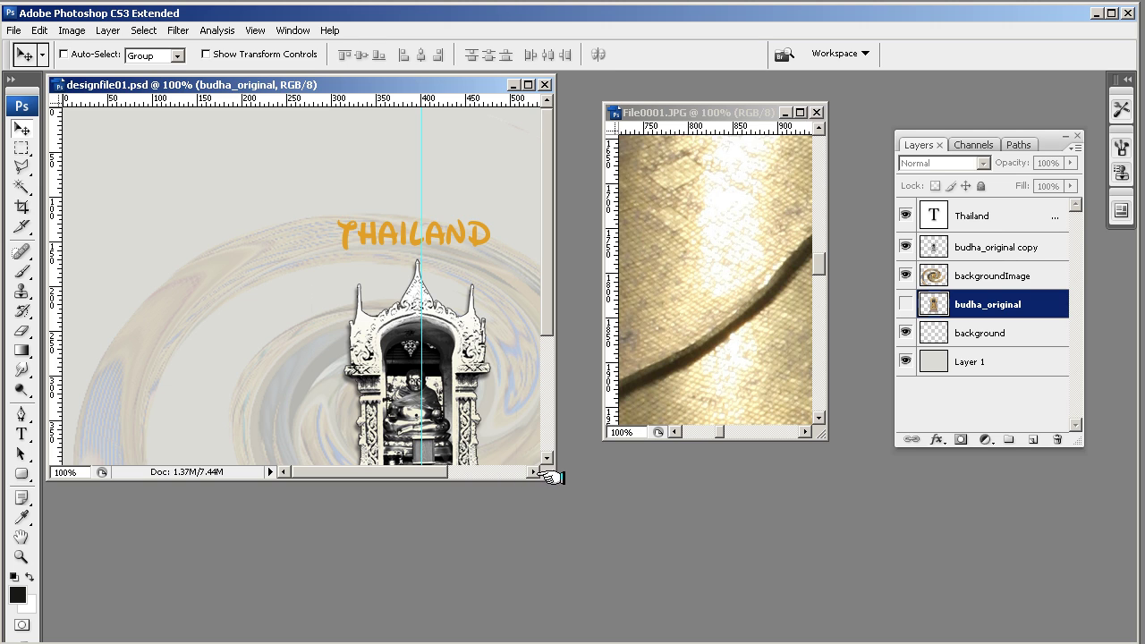
drag(551, 475, 637, 636)
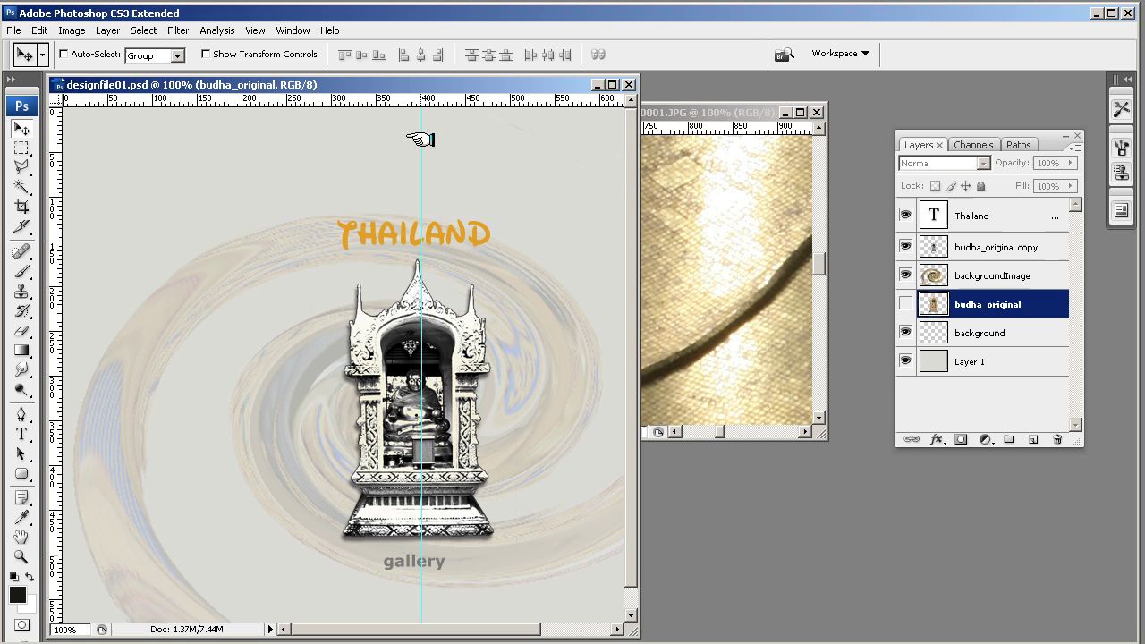
drag(421, 139, 466, 135)
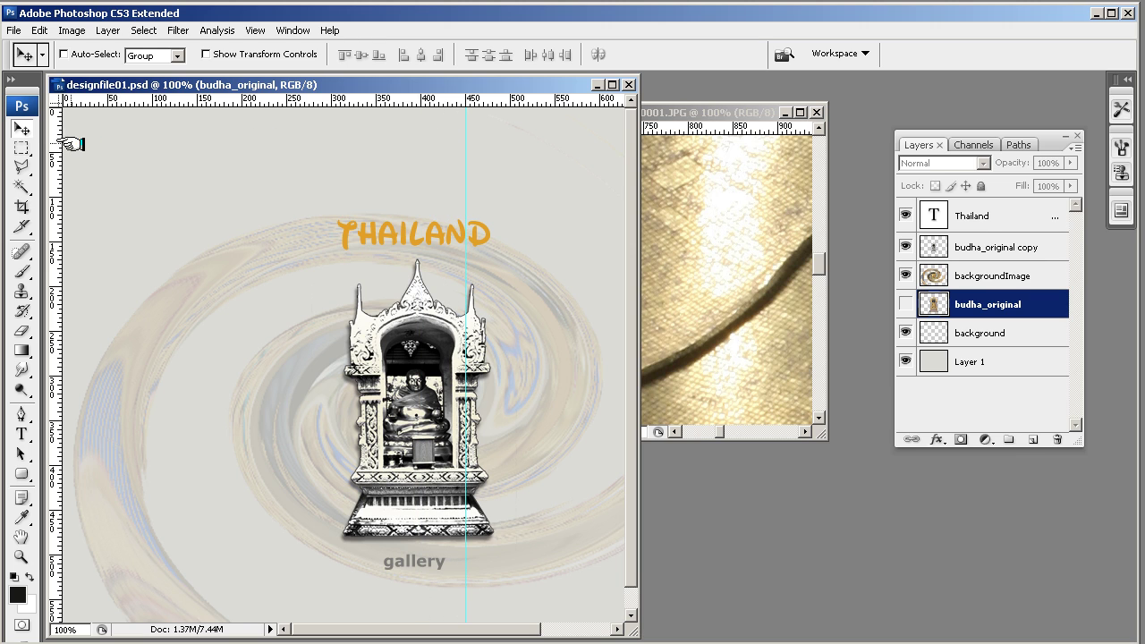
drag(47, 140, 115, 134)
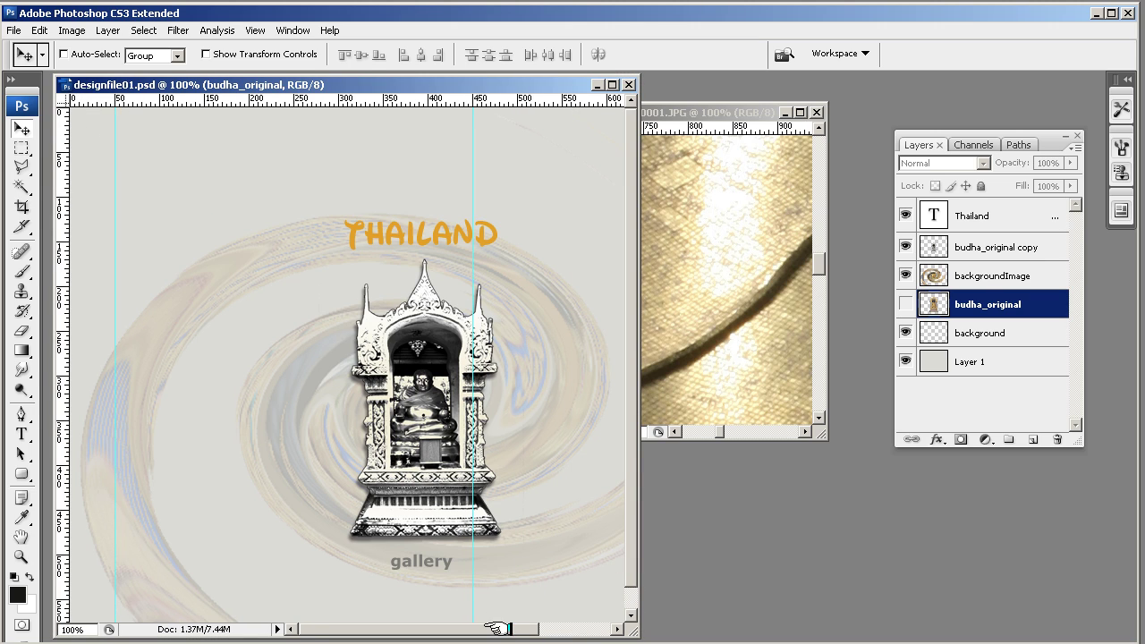
drag(511, 628, 460, 617)
click(756, 112)
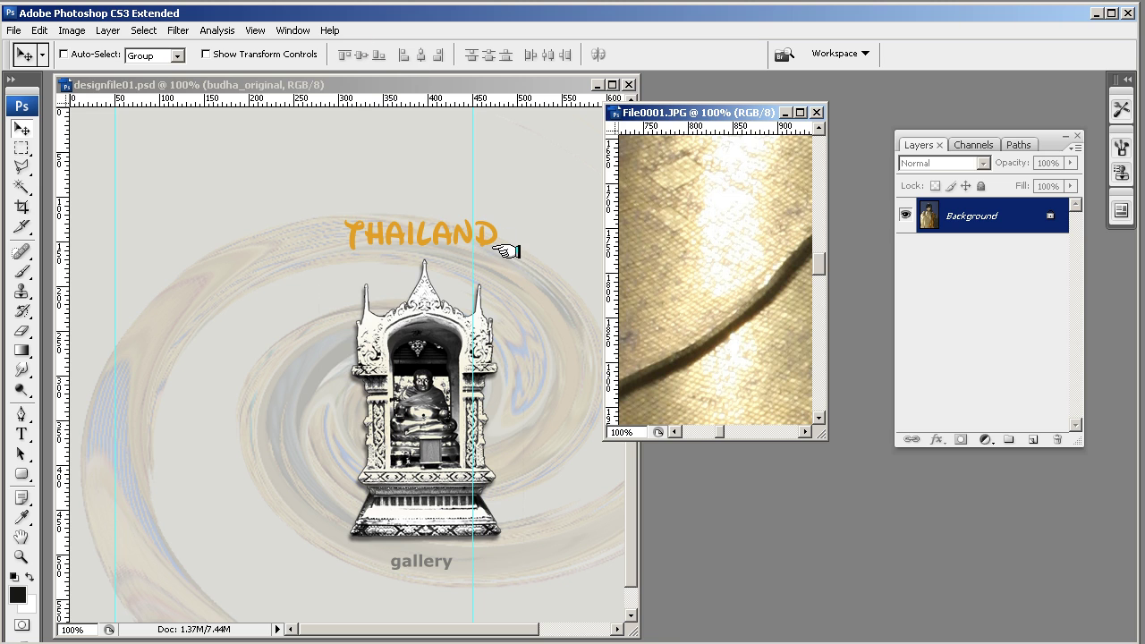
Resize File0001.JPG from 2592 px to 400 px wide (400 × 600) in Image Size
key(ctrl+minus)
key(ctrl+minus)
key(ctrl+minus)
key(ctrl+minus)
key(ctrl+minus)
key(ctrl+minus)
key(ctrl+minus)
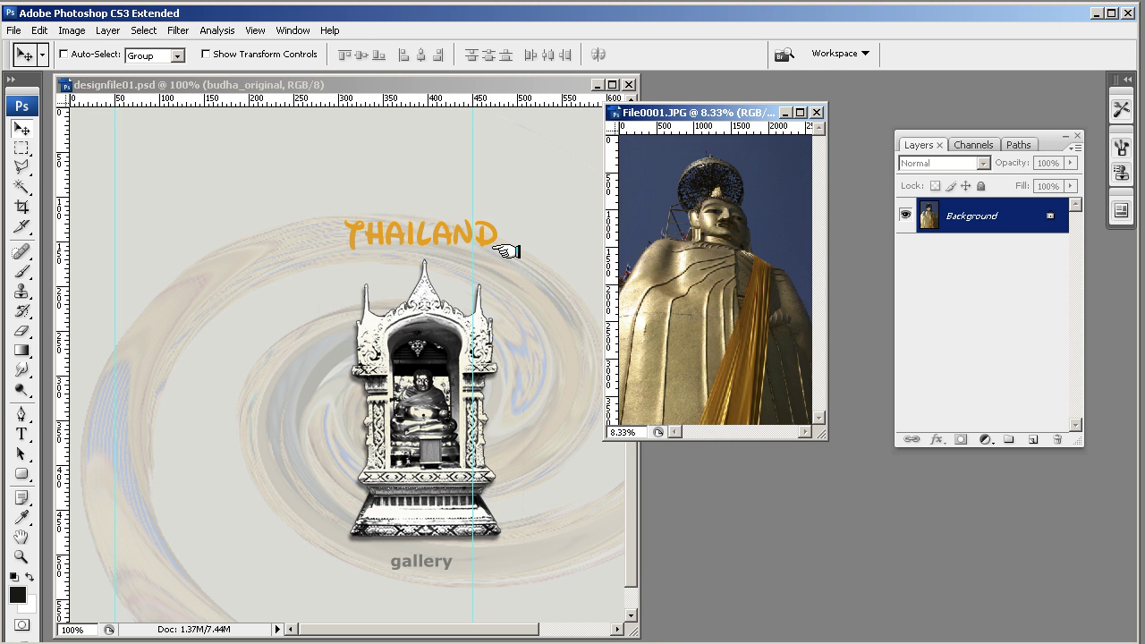
click(72, 31)
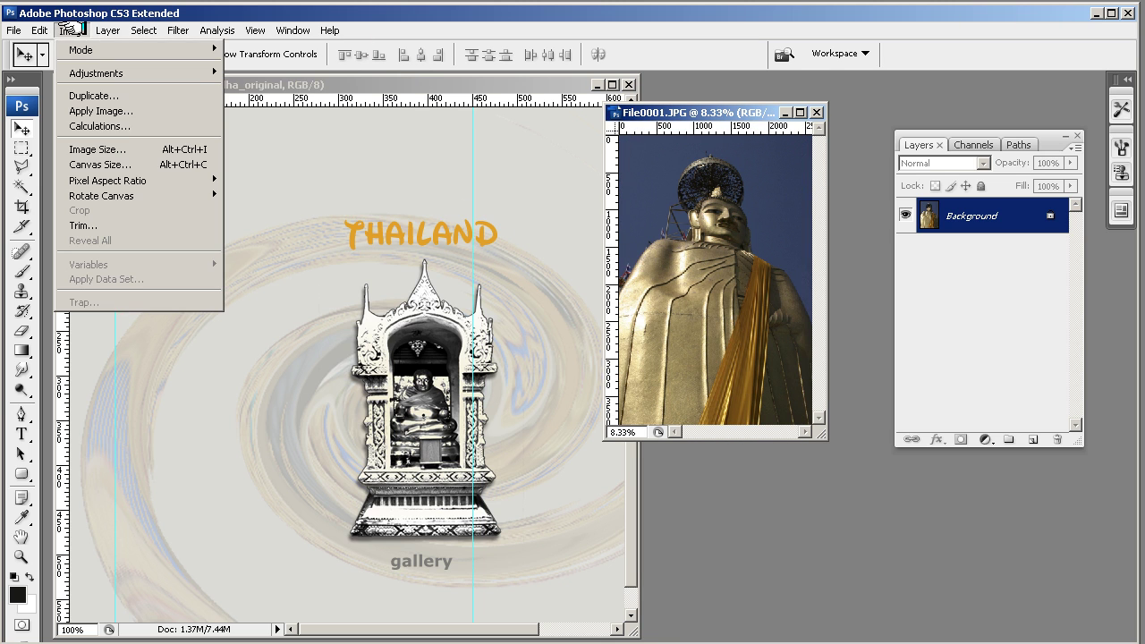
click(94, 150)
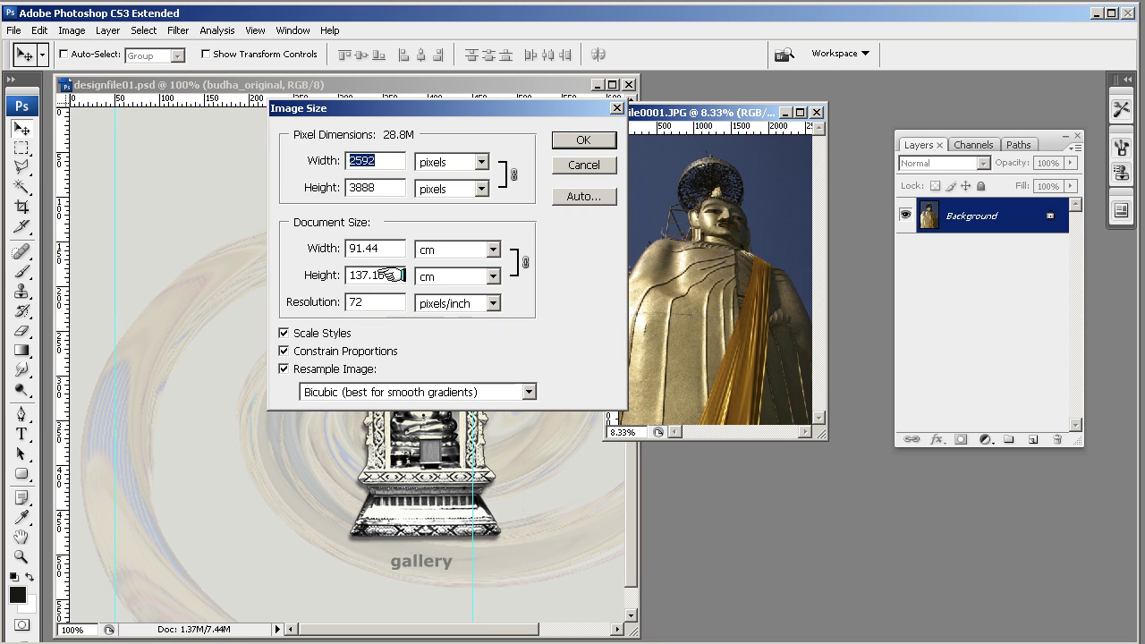
drag(360, 160, 375, 154)
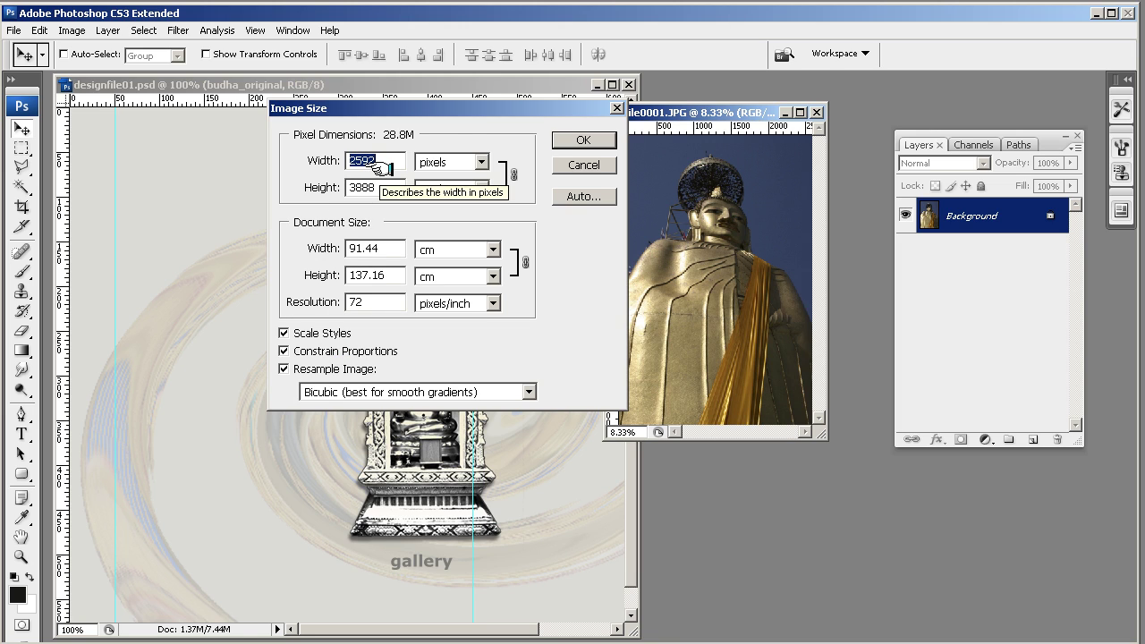
text(400)
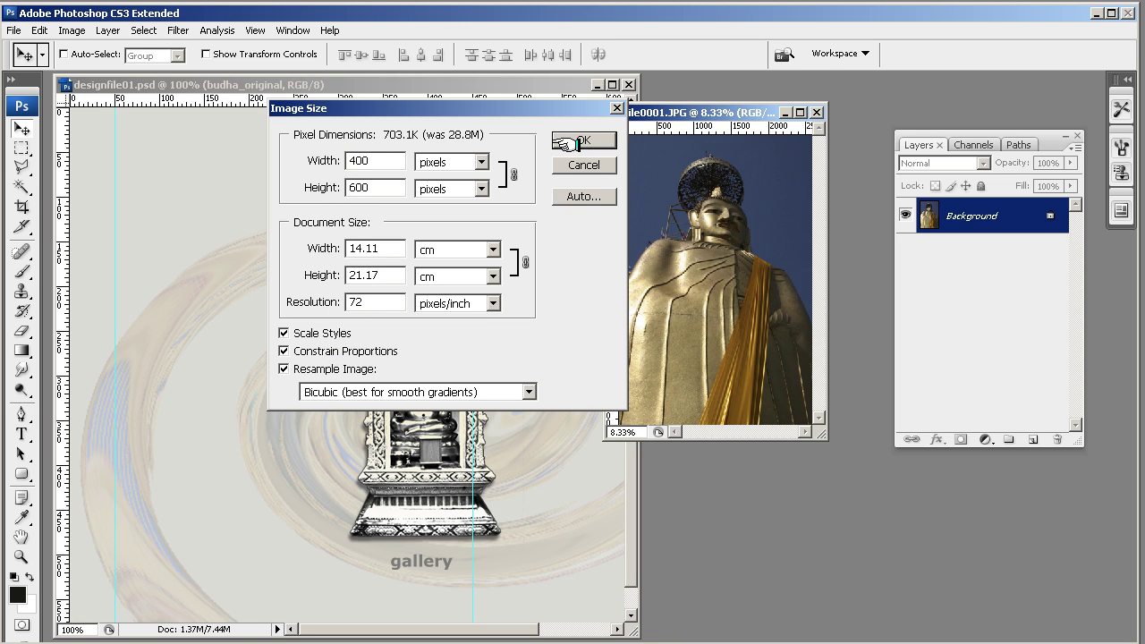
click(569, 140)
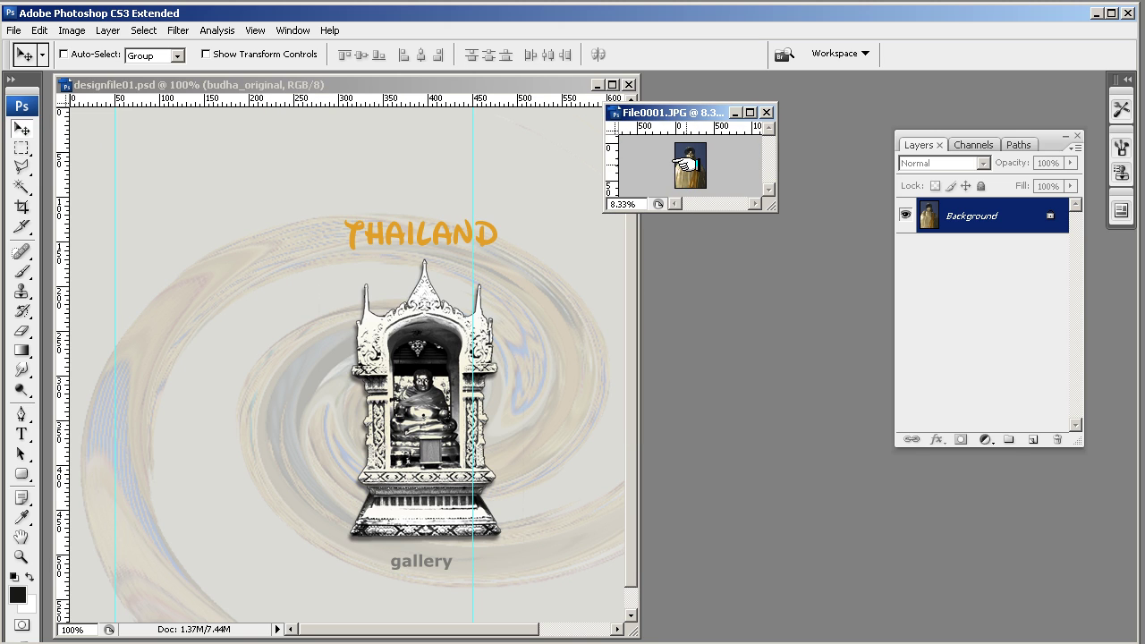
drag(687, 174, 234, 364)
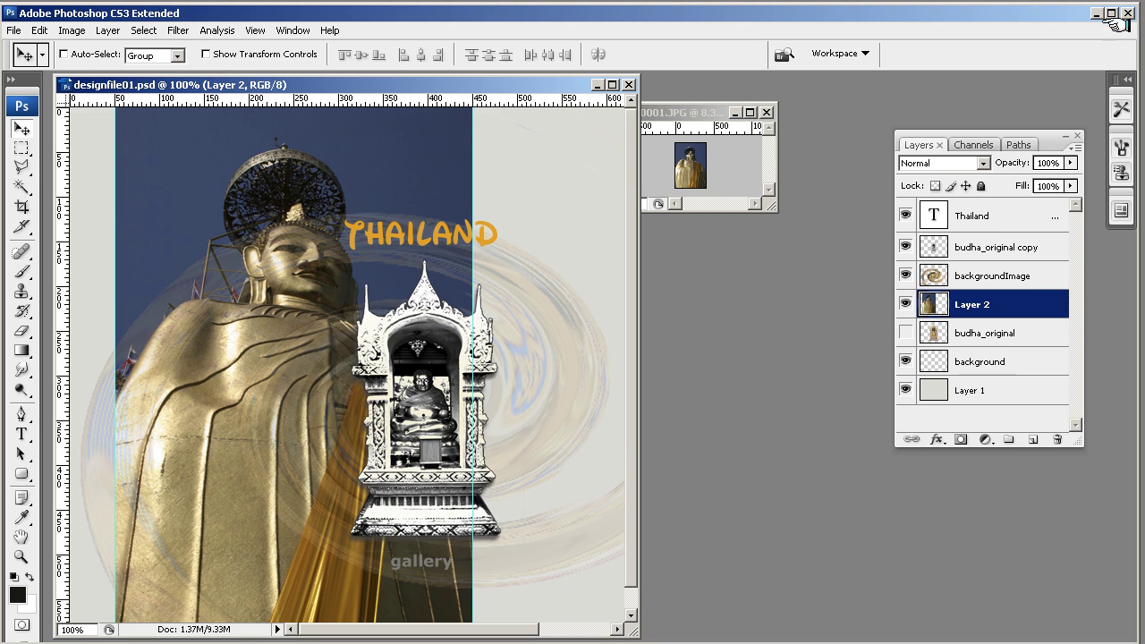
key(ctrl+minus)
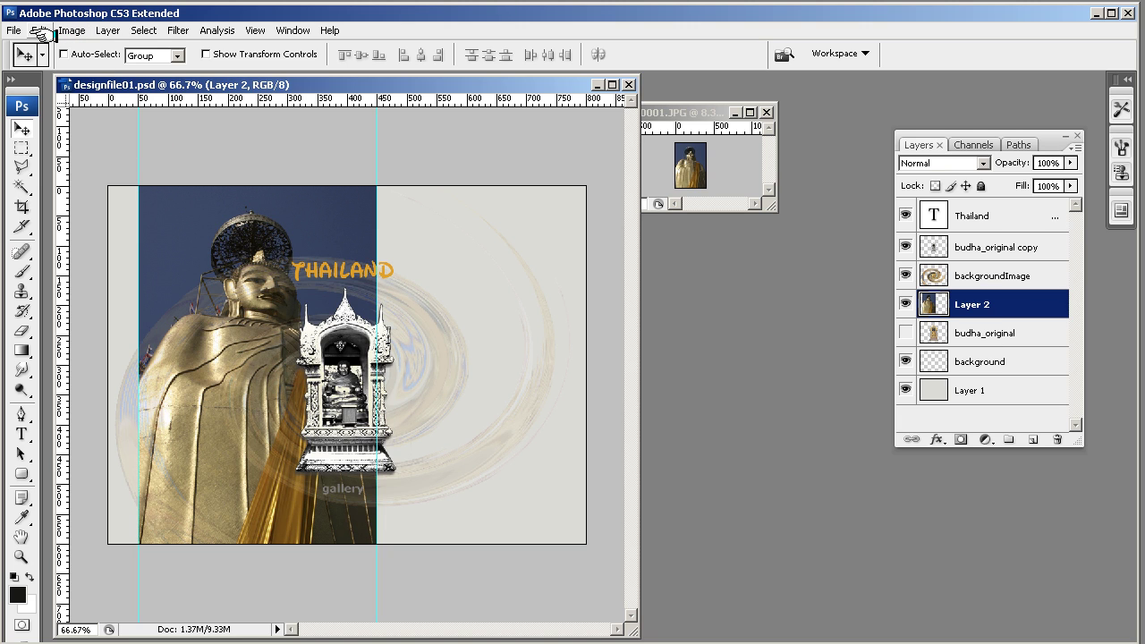
key(ctrl+z)
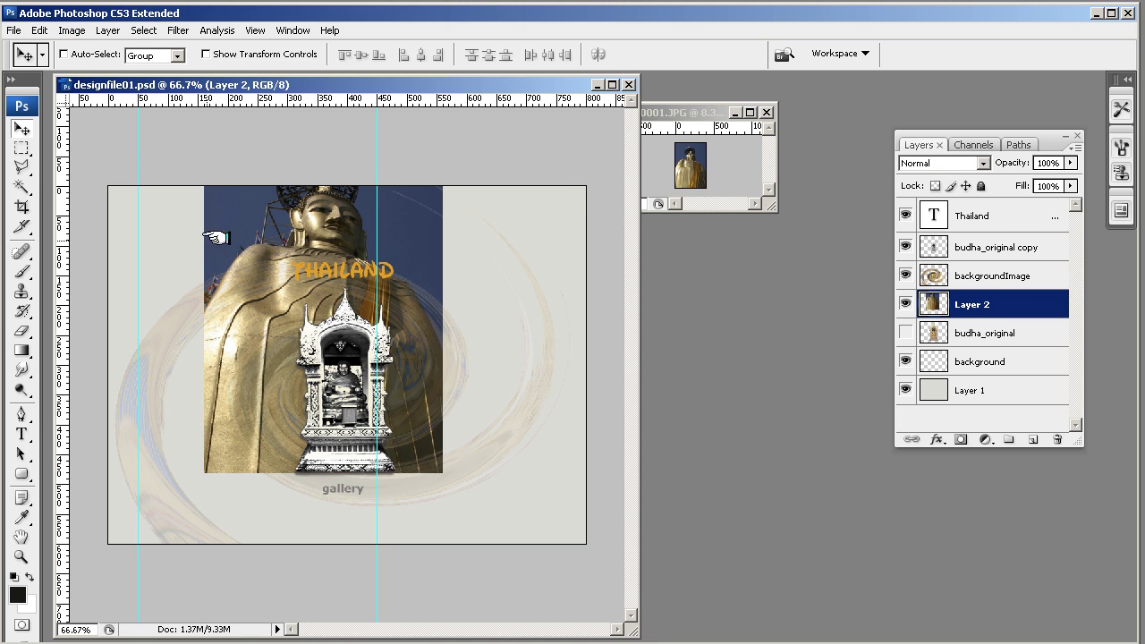
key(ctrl+z)
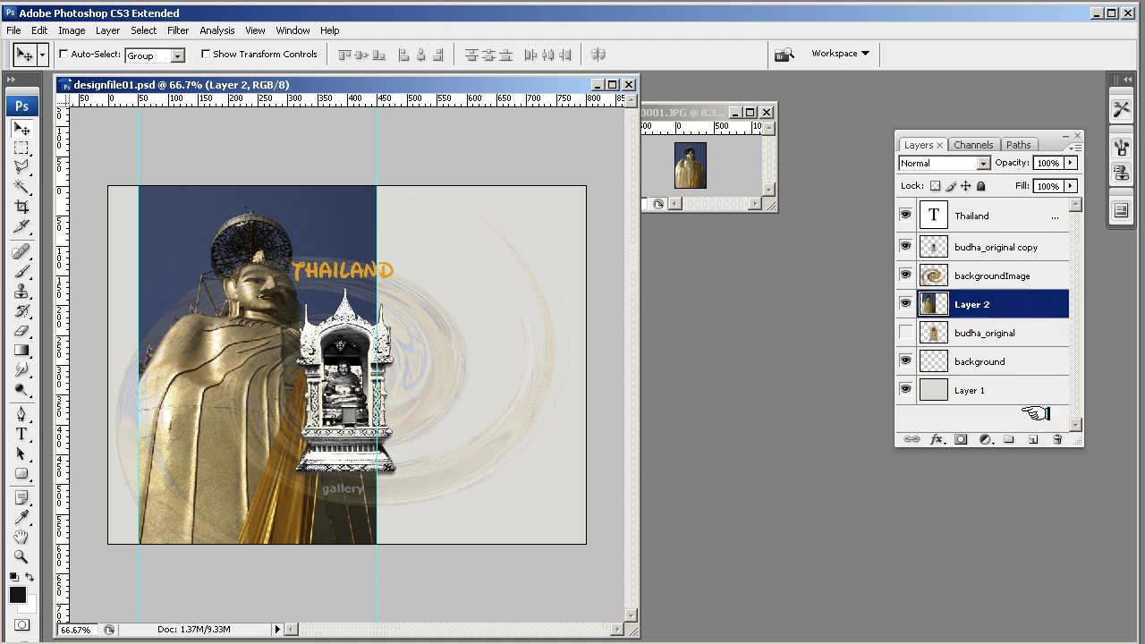
click(1056, 439)
Delete the old Layer 2, resize the Buddha photo to 300 px wide, and drag it into designfile01.psd
click(534, 256)
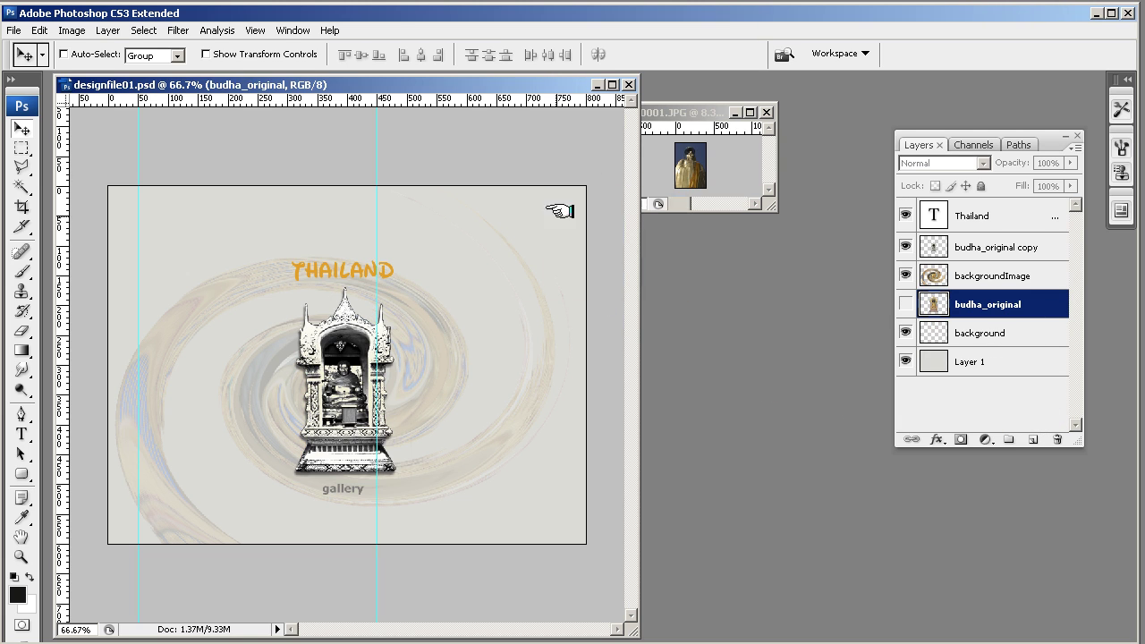
click(662, 113)
click(73, 32)
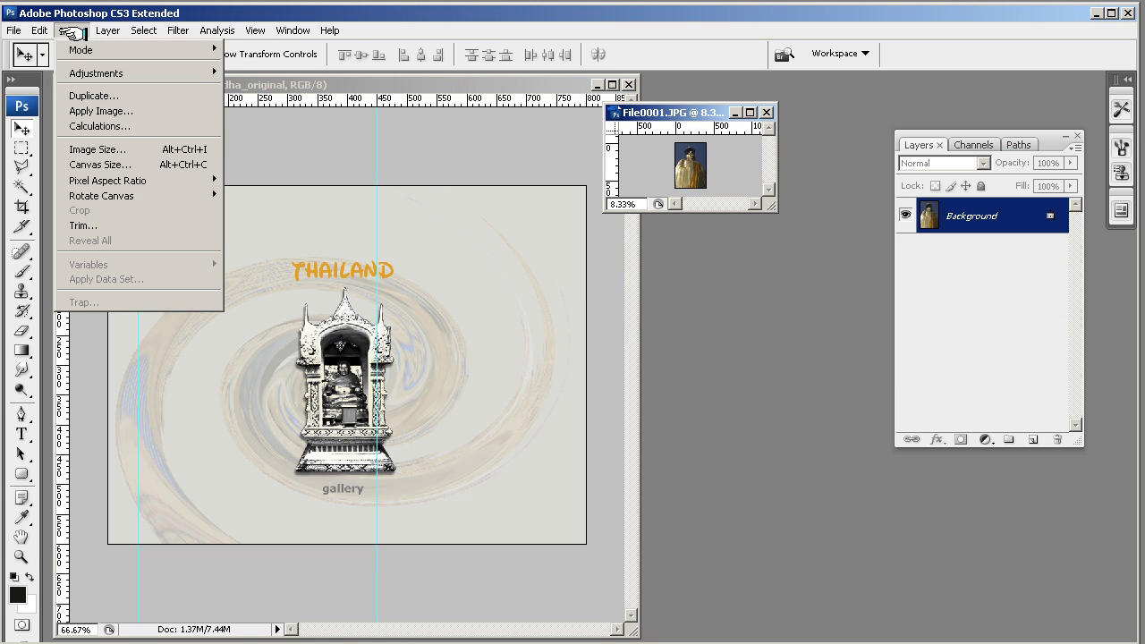
click(101, 149)
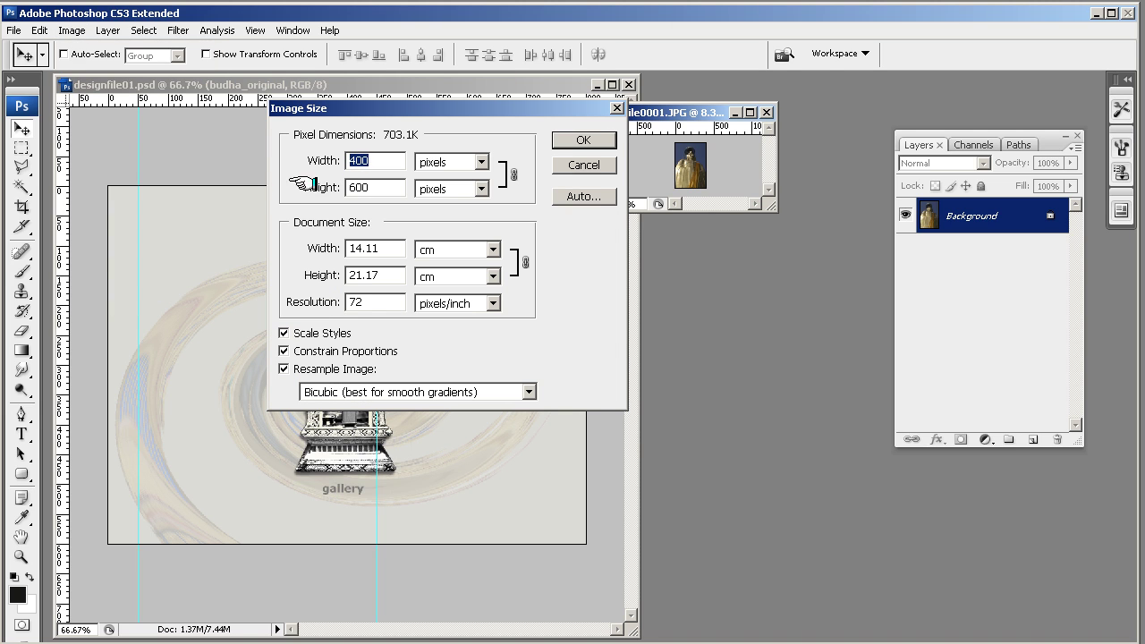
text(300)
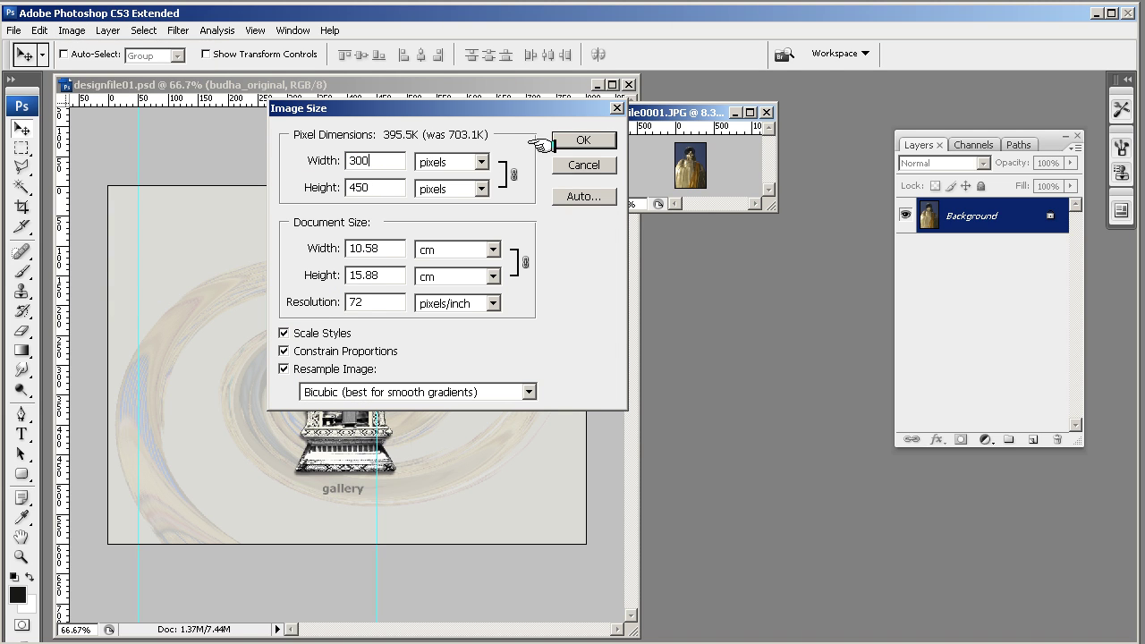
click(583, 141)
drag(685, 170, 235, 369)
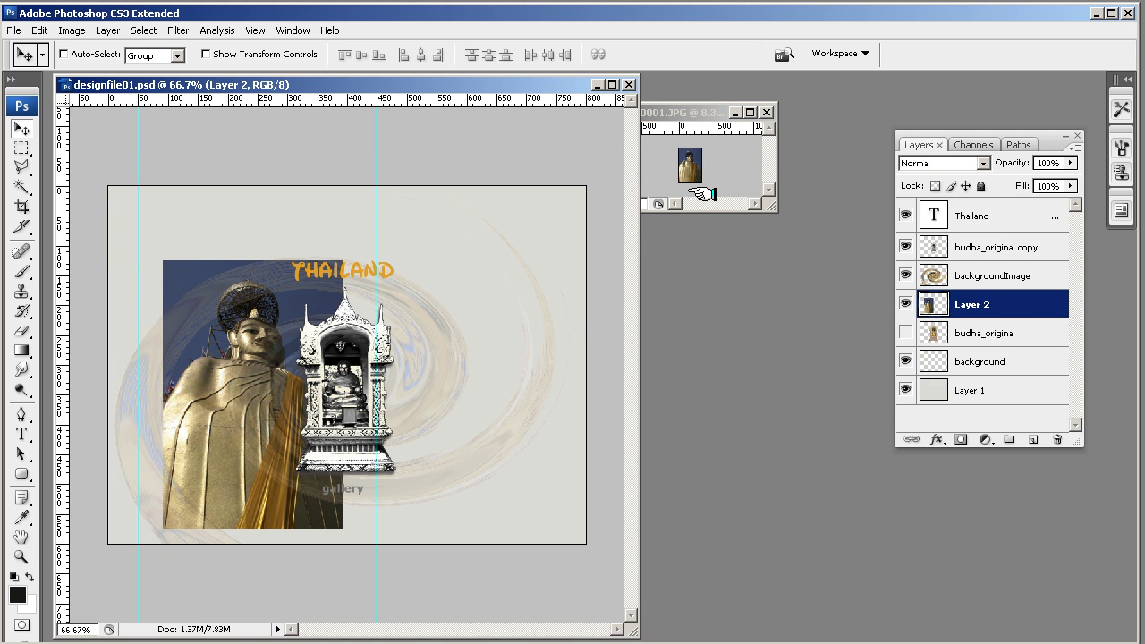
Open the sunset photo File0073.JPG from the assets folder in Photoshop
key(alt+Tab)
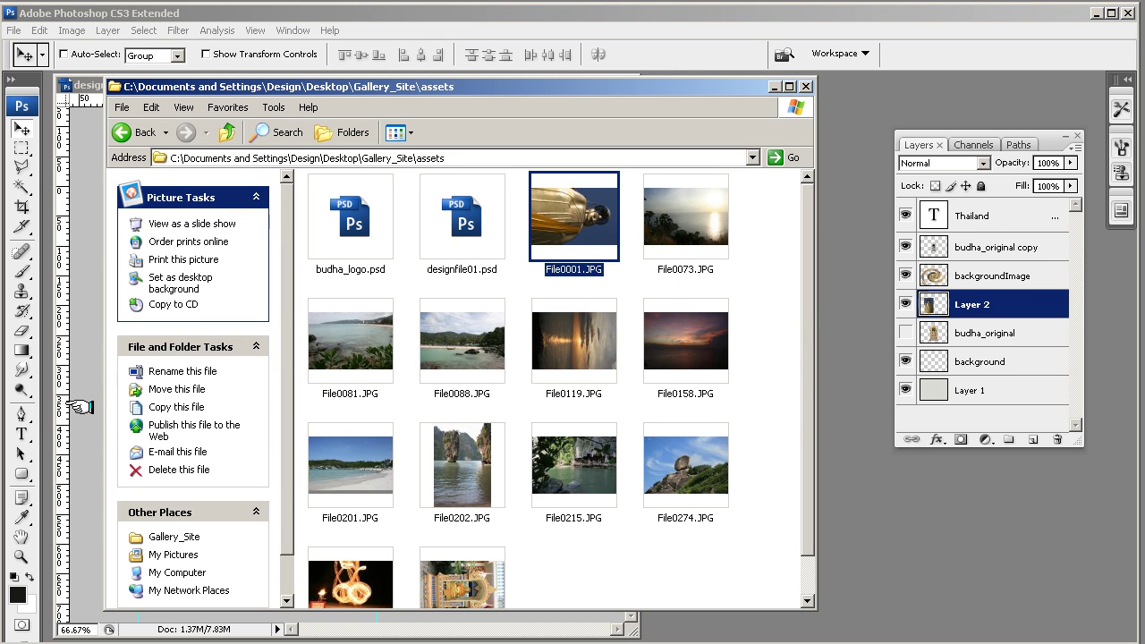
click(678, 217)
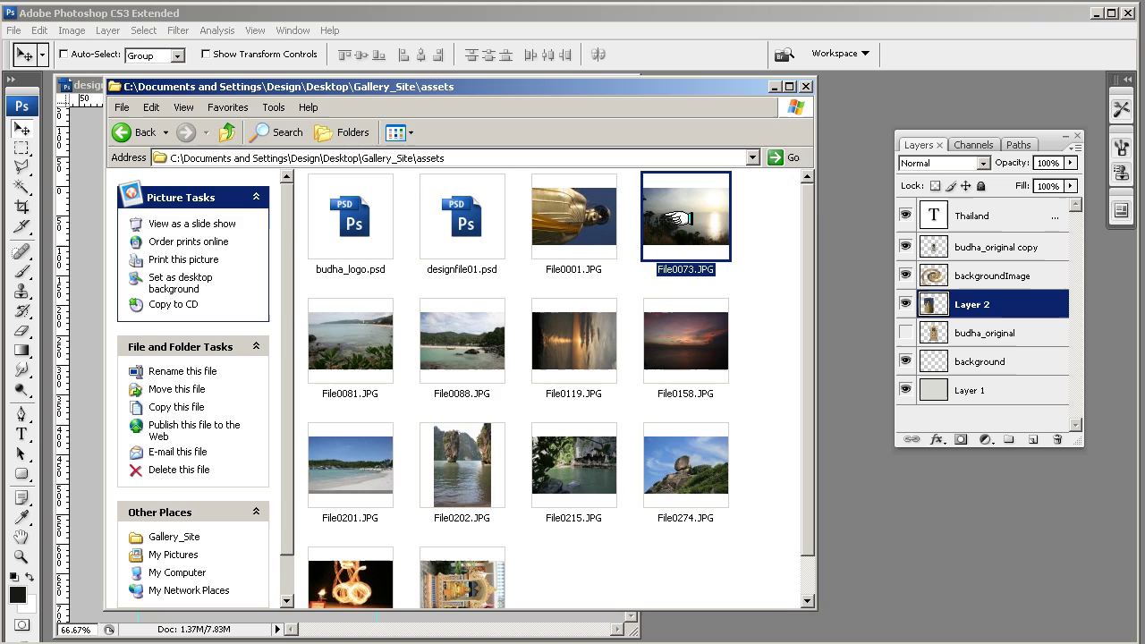
key(alt+Tab)
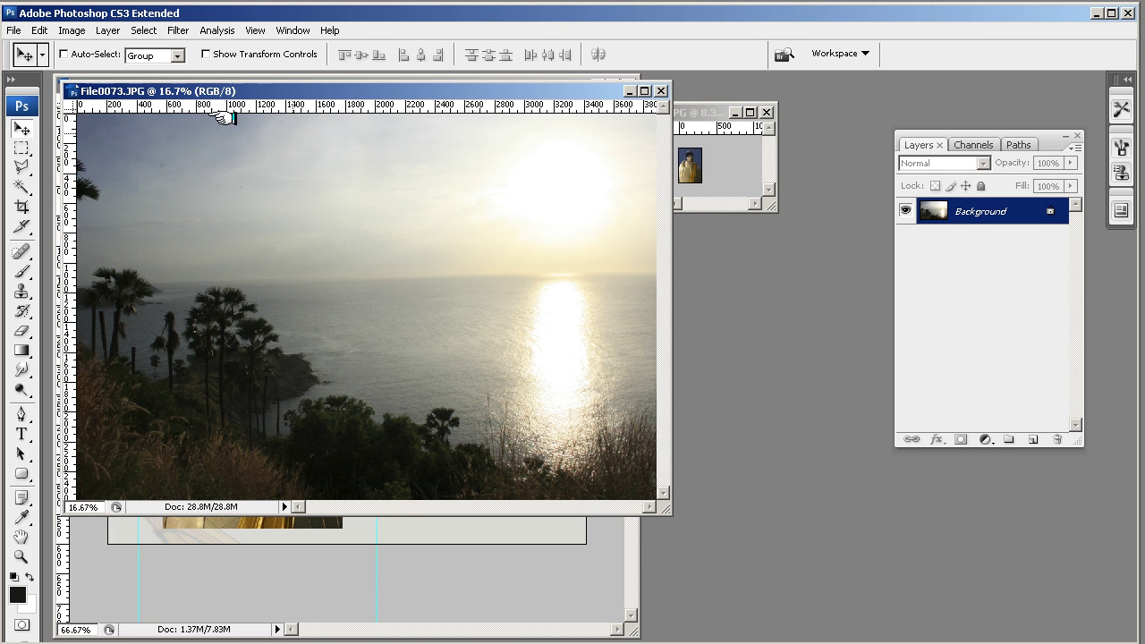
Resize File0073.JPG to 300 × 200 px with Image Size
click(73, 30)
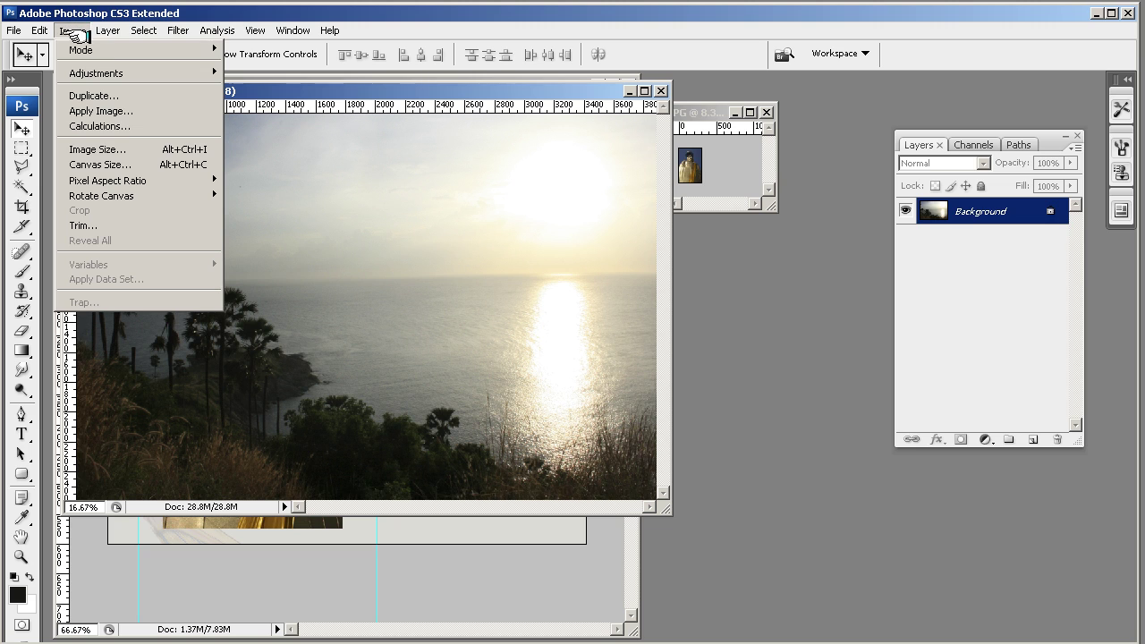
click(98, 150)
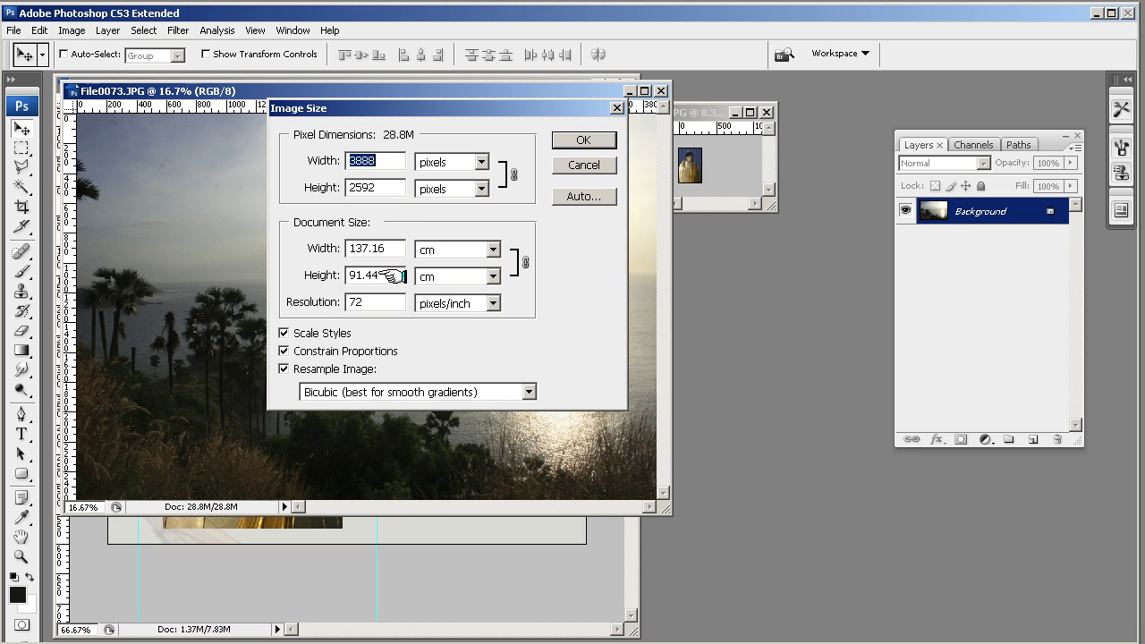
text(300)
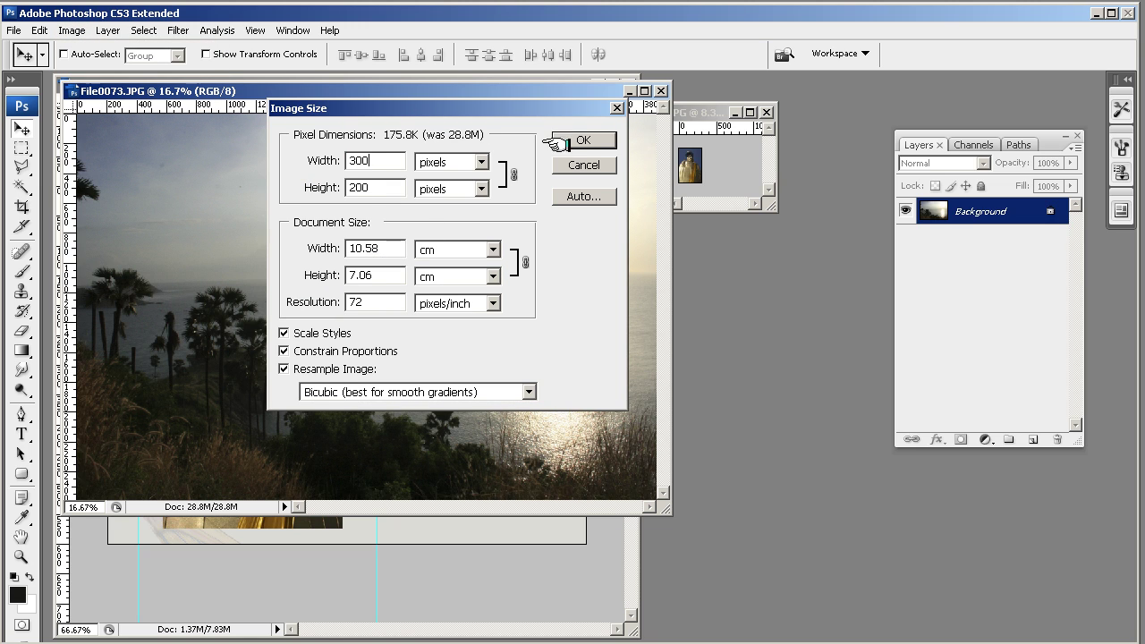
click(577, 142)
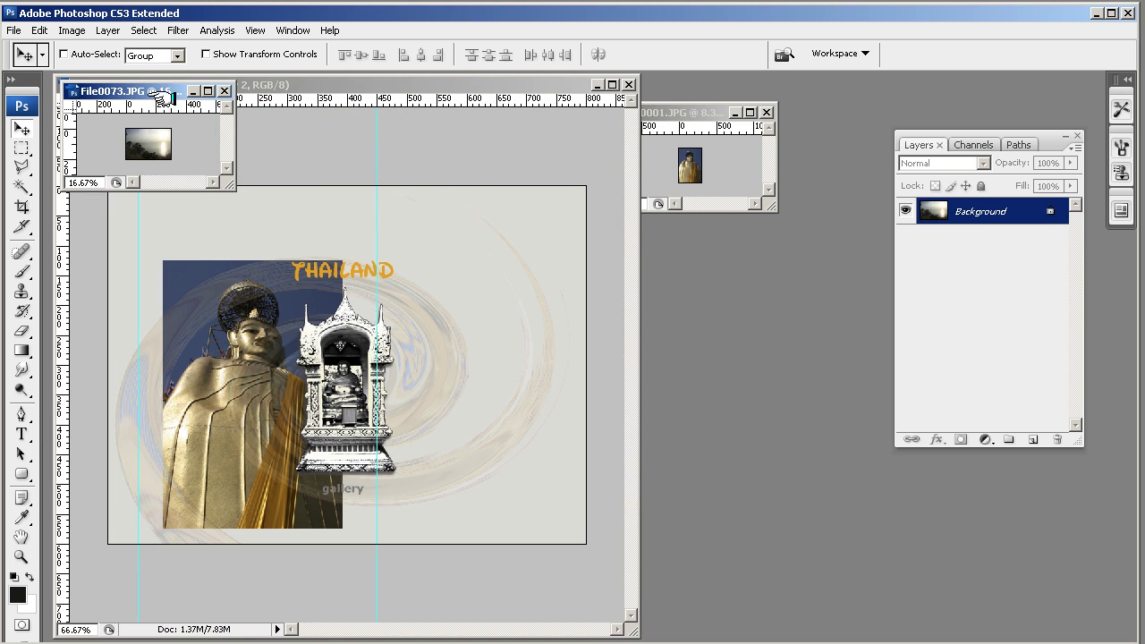
Drag the sunset photo into designfile01.psd as Layer 3 and move both photo layers above Thailand
drag(164, 97, 779, 135)
drag(759, 179, 258, 322)
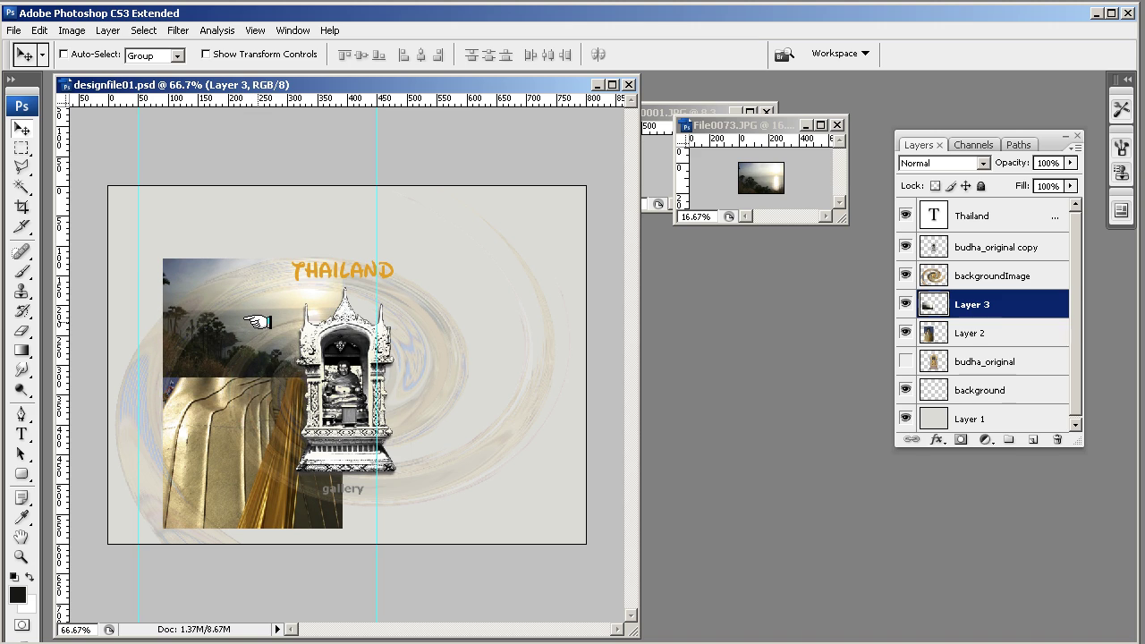
shift+click(953, 331)
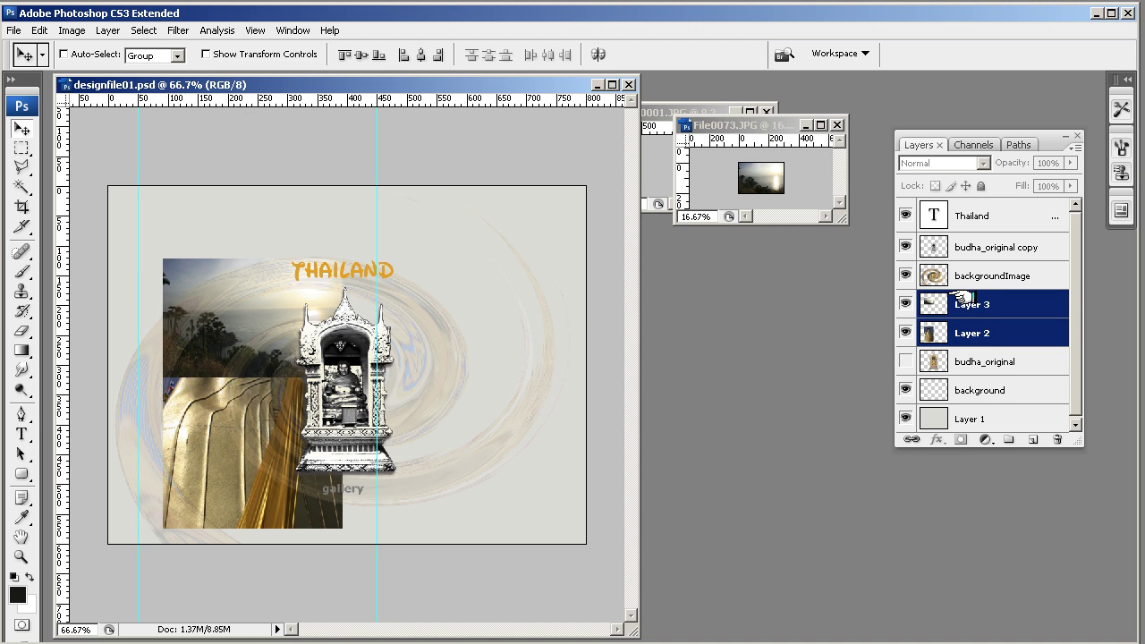
drag(962, 294, 964, 198)
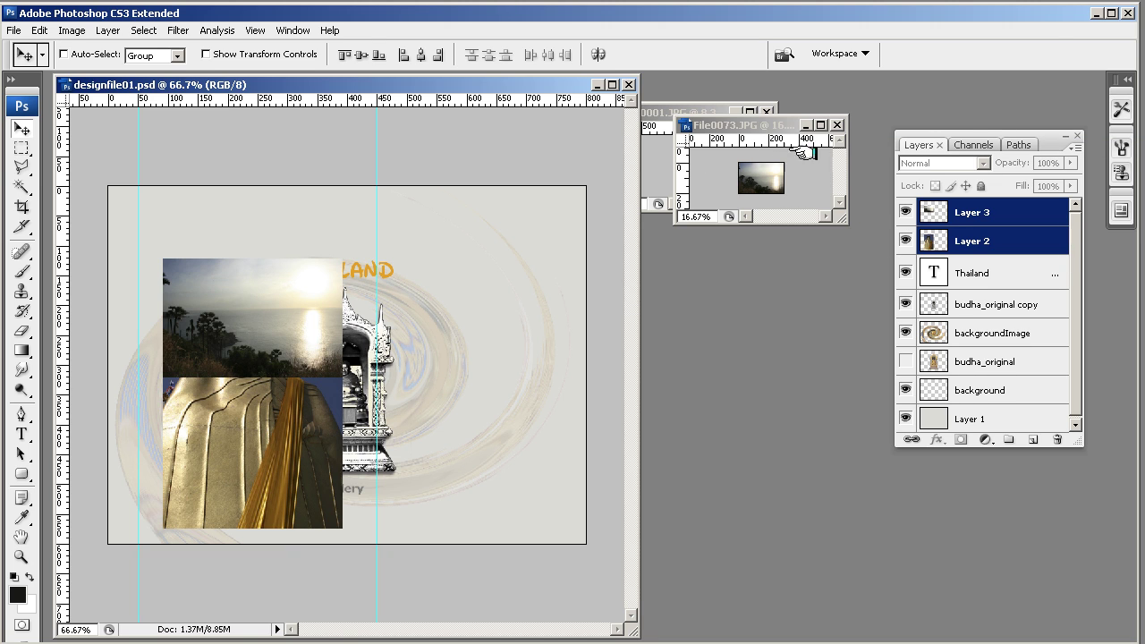
click(837, 125)
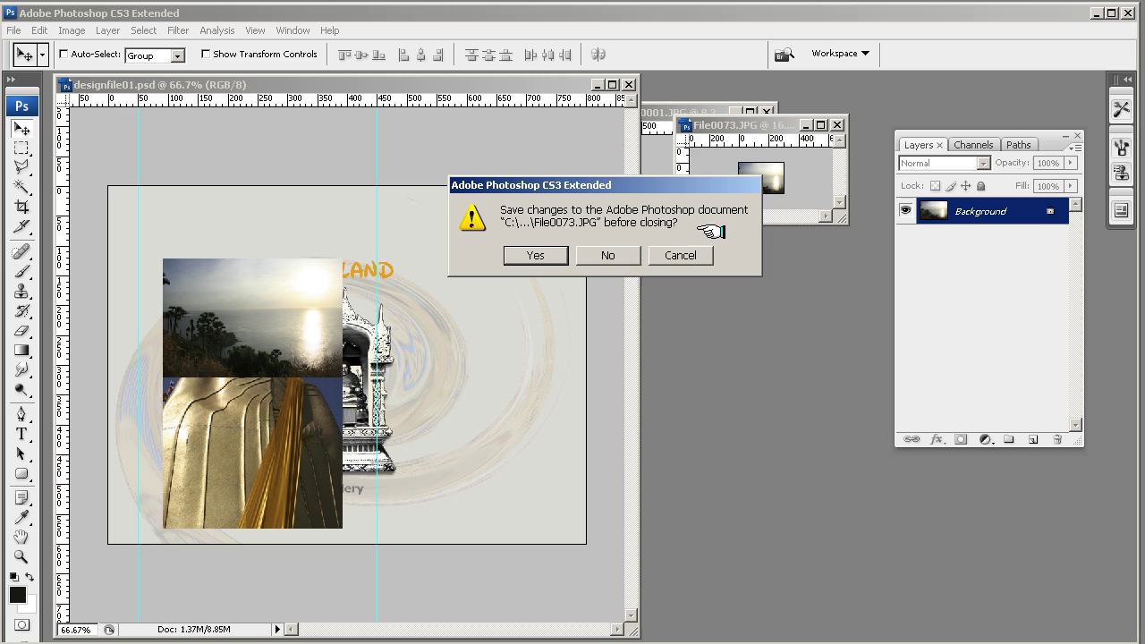
click(682, 254)
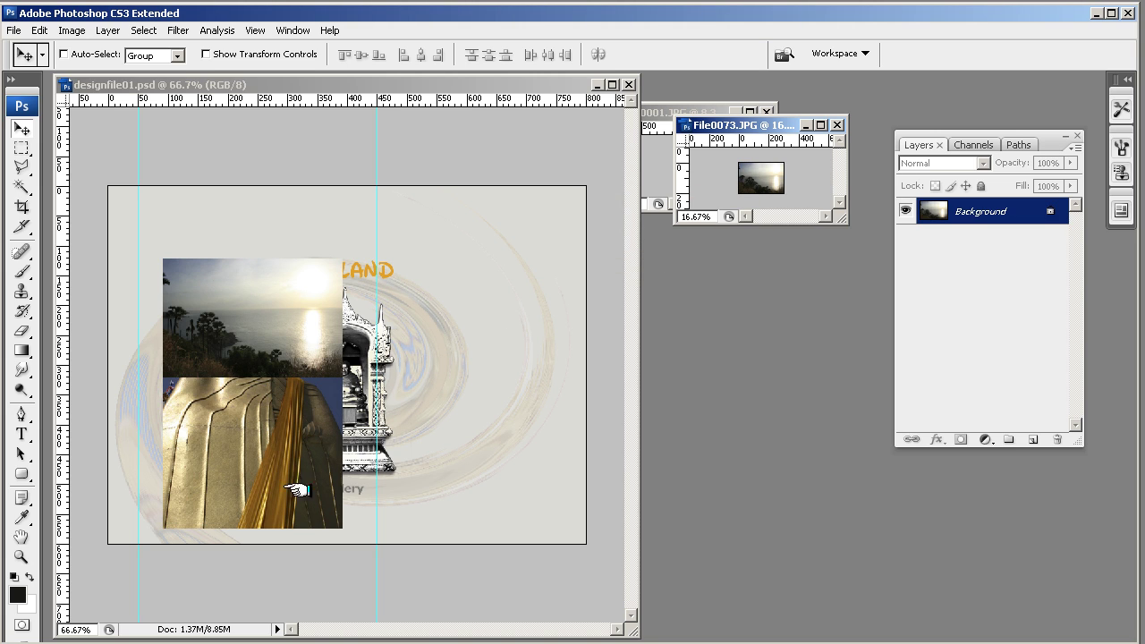
Rename the Buddha photo layer (Layer 2) to picture1
drag(313, 393, 473, 269)
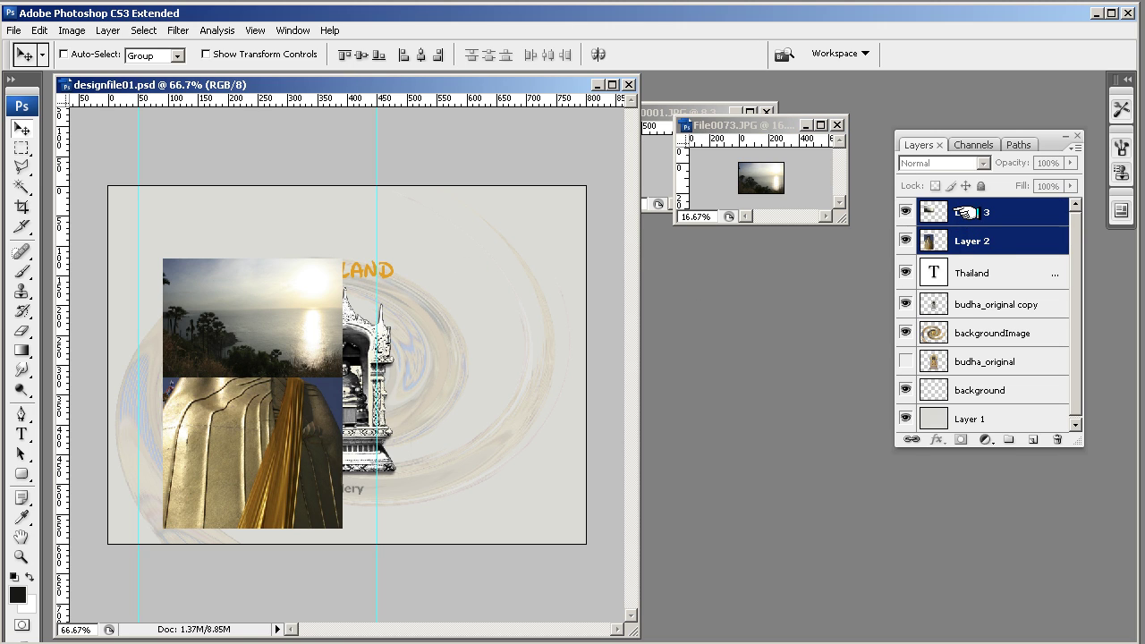
click(966, 243)
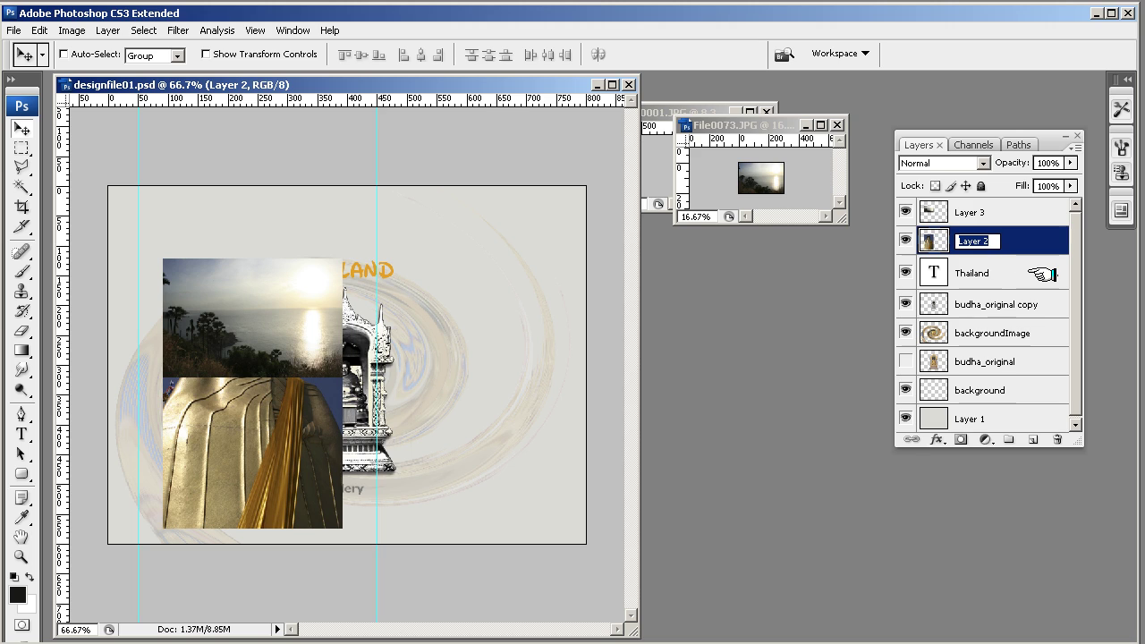
text(picture)
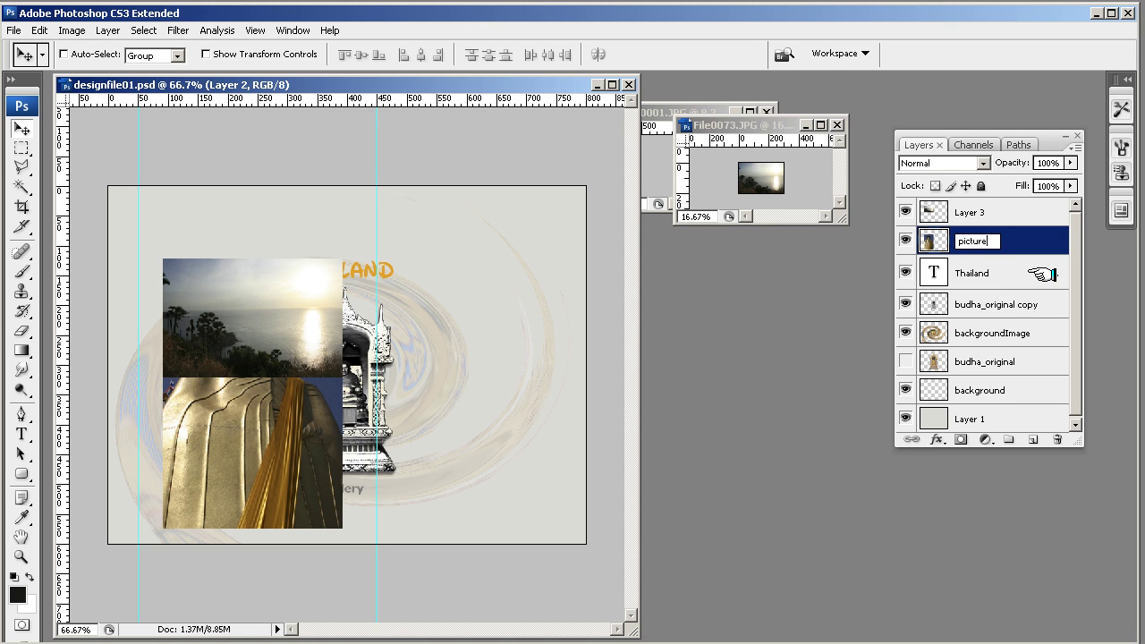
text(1)
click(984, 215)
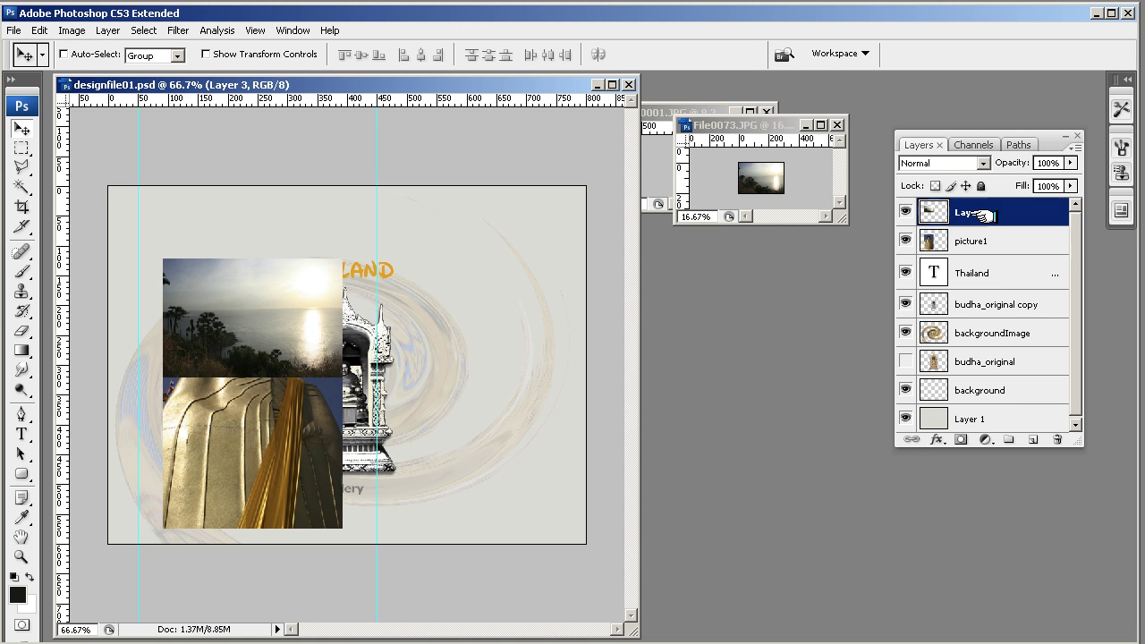
Rename the sunset photo layer (Layer 3) to picture2
double_click(971, 212)
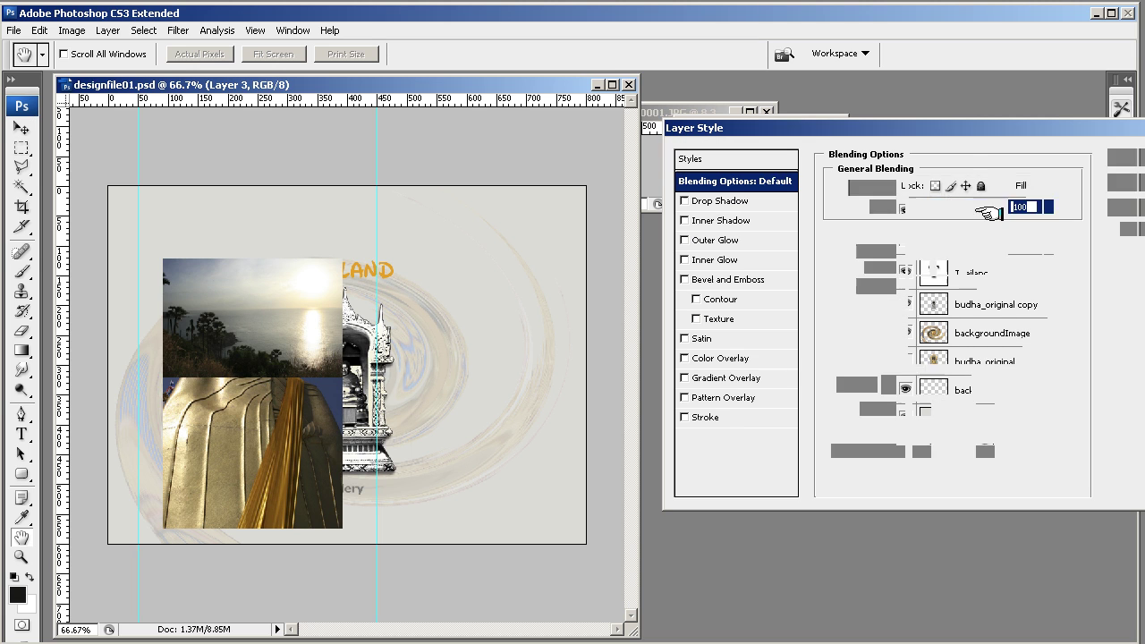
text(73)
click(1127, 183)
key(v)
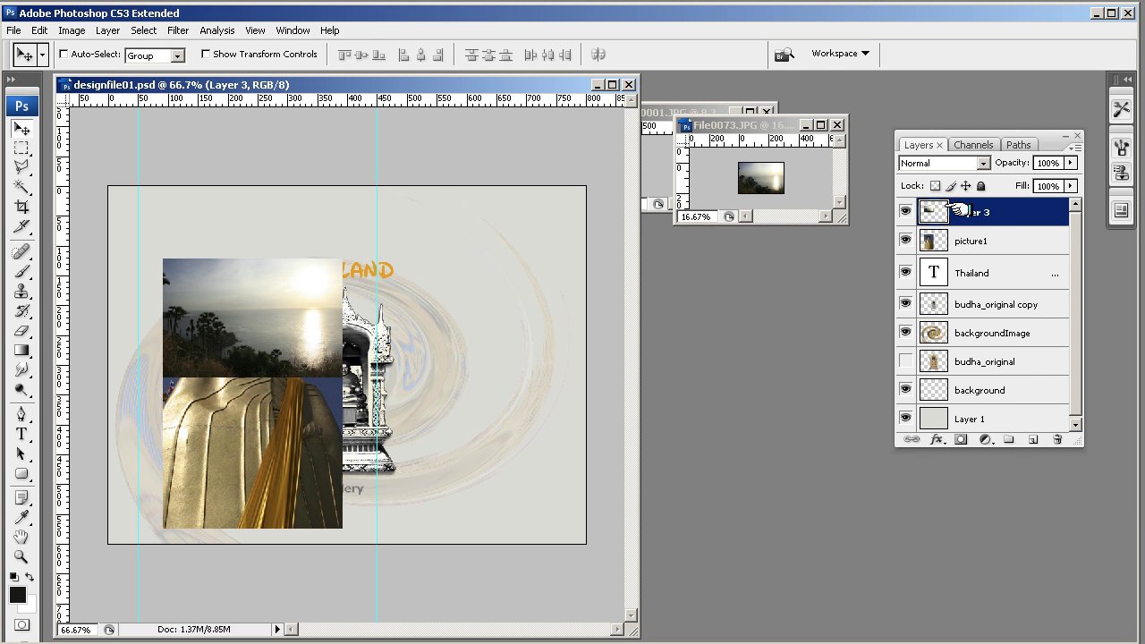
double_click(971, 212)
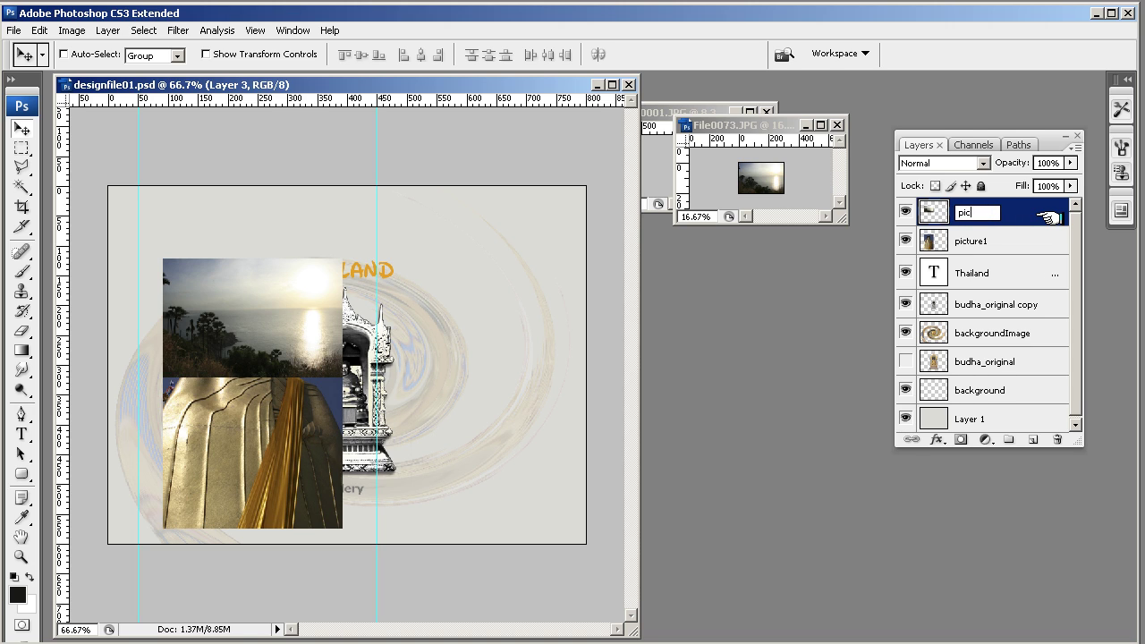
text(picture2)
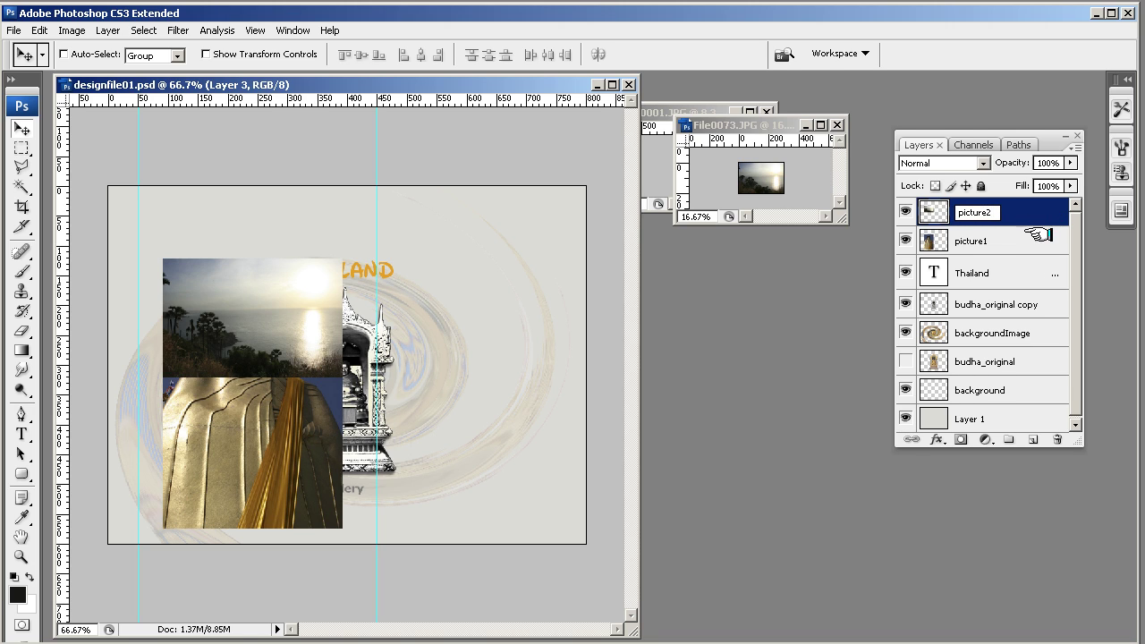
click(1034, 241)
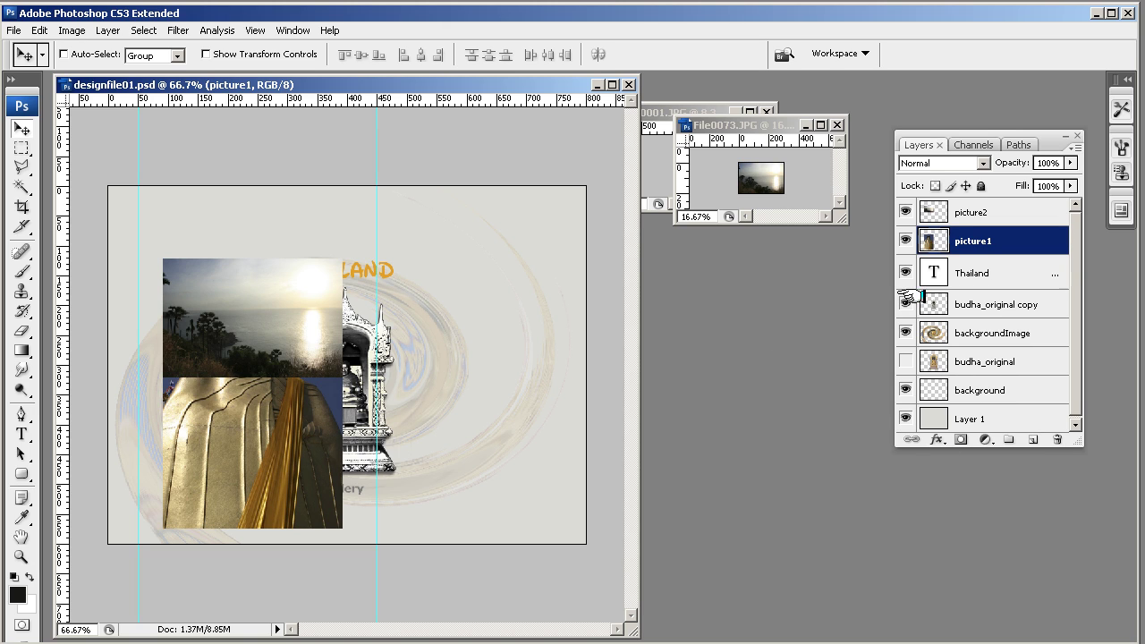
Hide the Thailand, budha_original copy and backgroundImage layers in one sweep of their visibility icons
drag(906, 300, 907, 273)
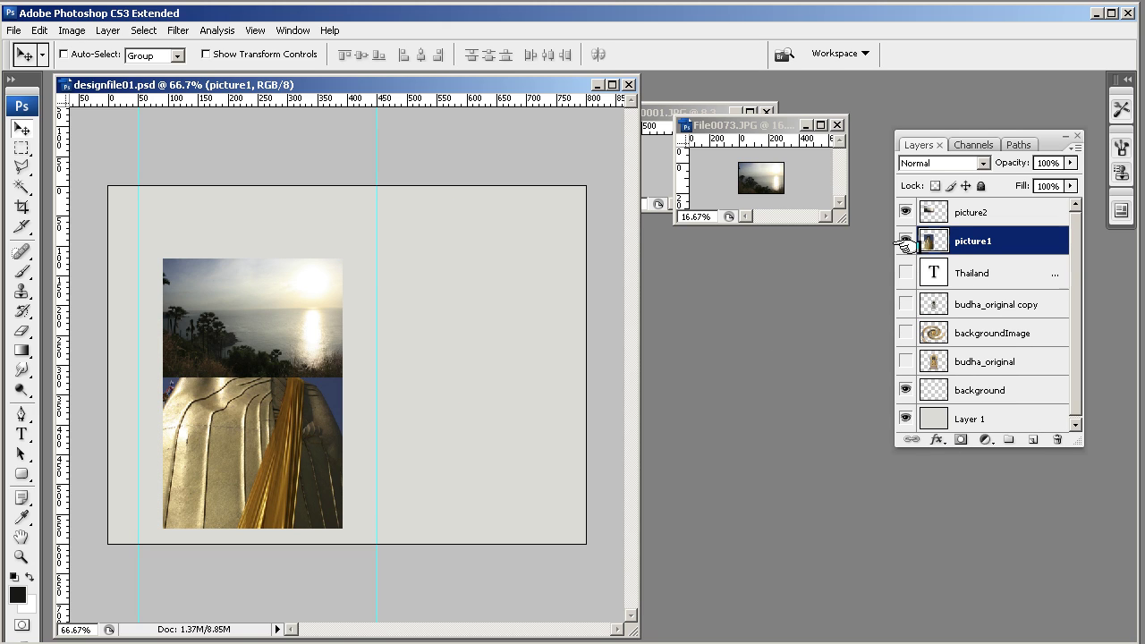